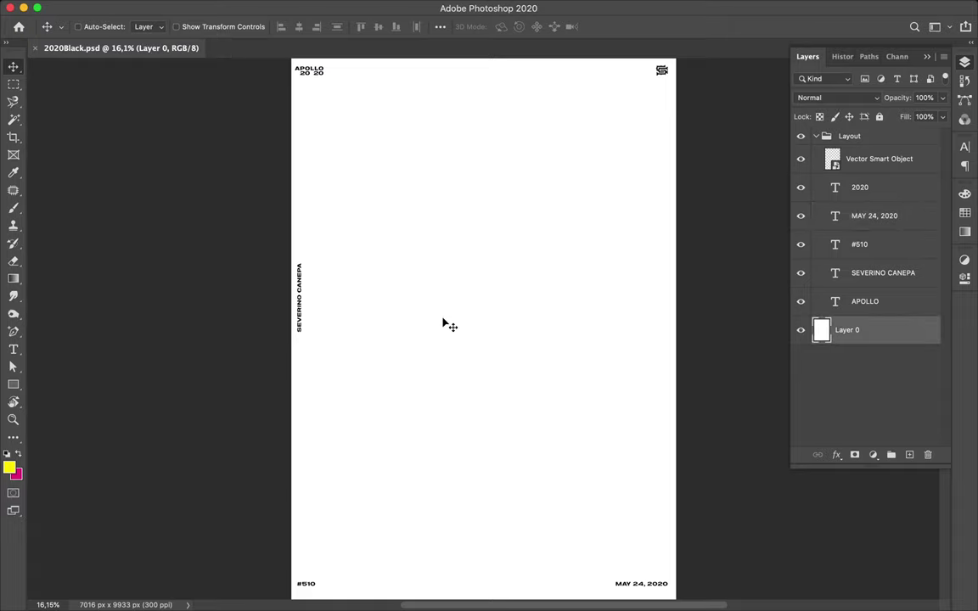
# - Set up the Rectangle Tool with a 45 px black stroke and solid white fill
pyautogui.scroll(-1, 440, 306)
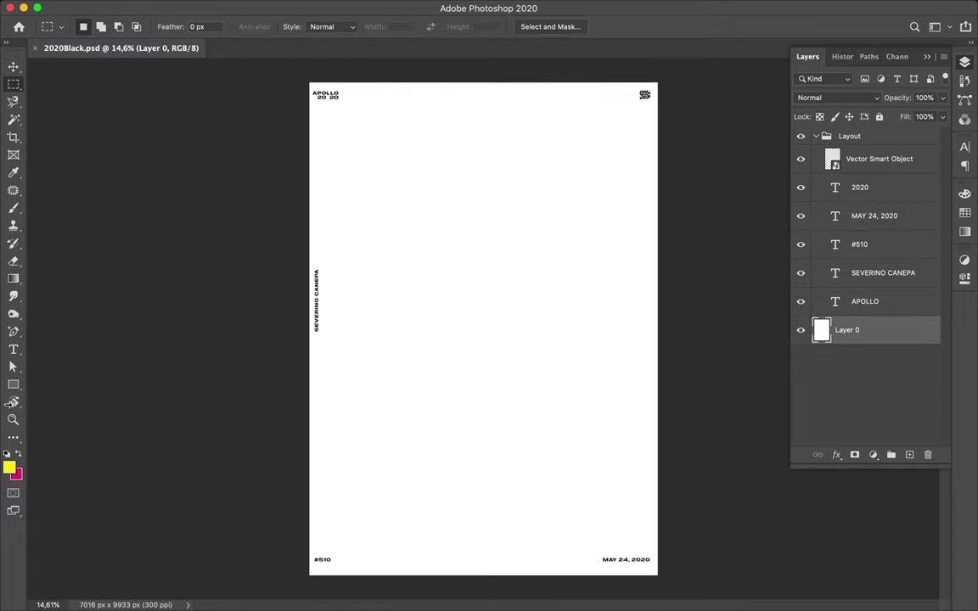
pyautogui.rightClick(12, 384)
pyautogui.click(42, 383)
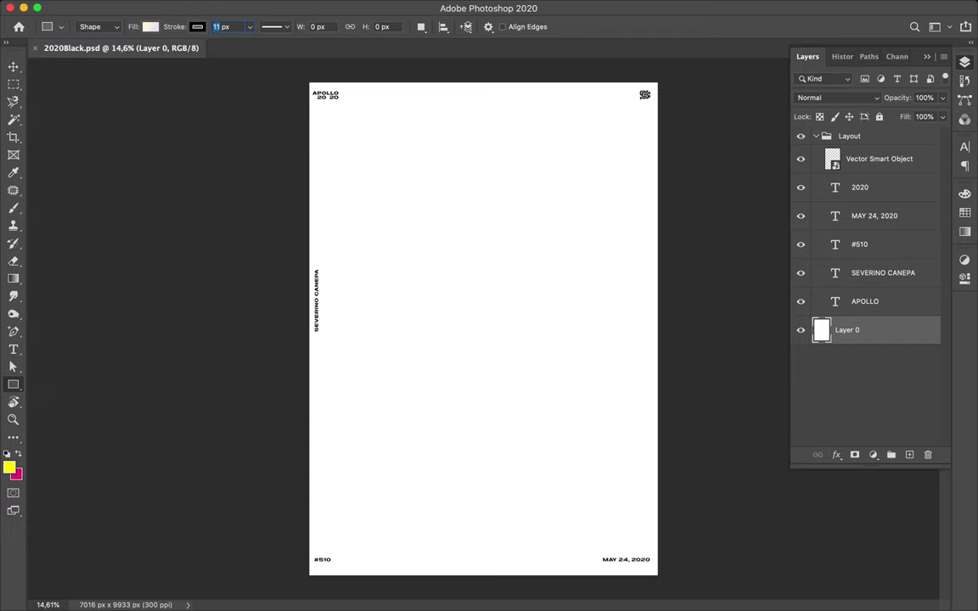
pyautogui.write('45')
pyautogui.click(151, 27)
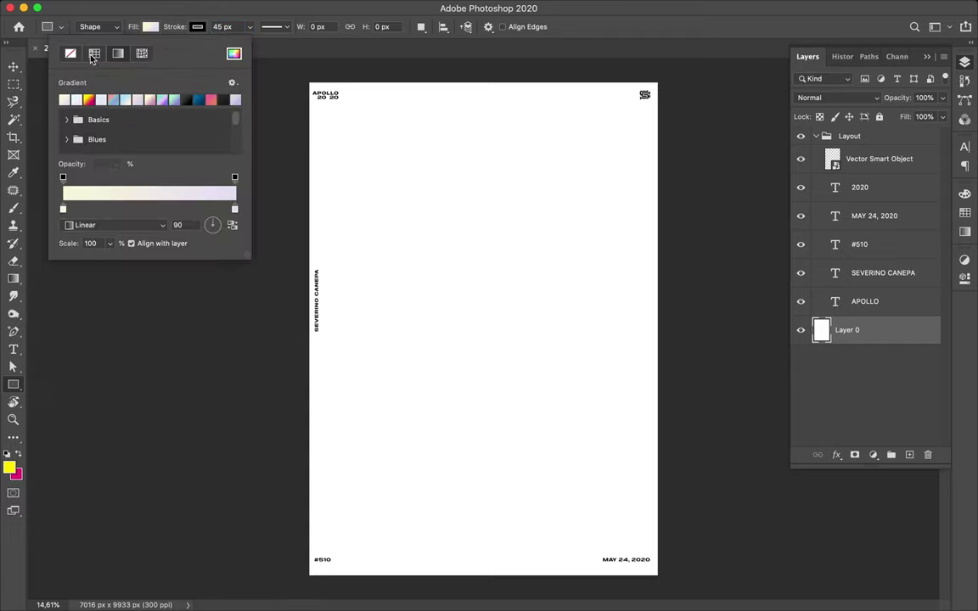
pyautogui.click(94, 53)
# - Draw the large central frame plus boxes at upper right, left side text, and bottom edge
pyautogui.moveTo(341, 113); pyautogui.dragTo(634, 536)
pyautogui.moveTo(647, 140); pyautogui.dragTo(487, 257)
pyautogui.moveTo(276, 247); pyautogui.dragTo(364, 353)
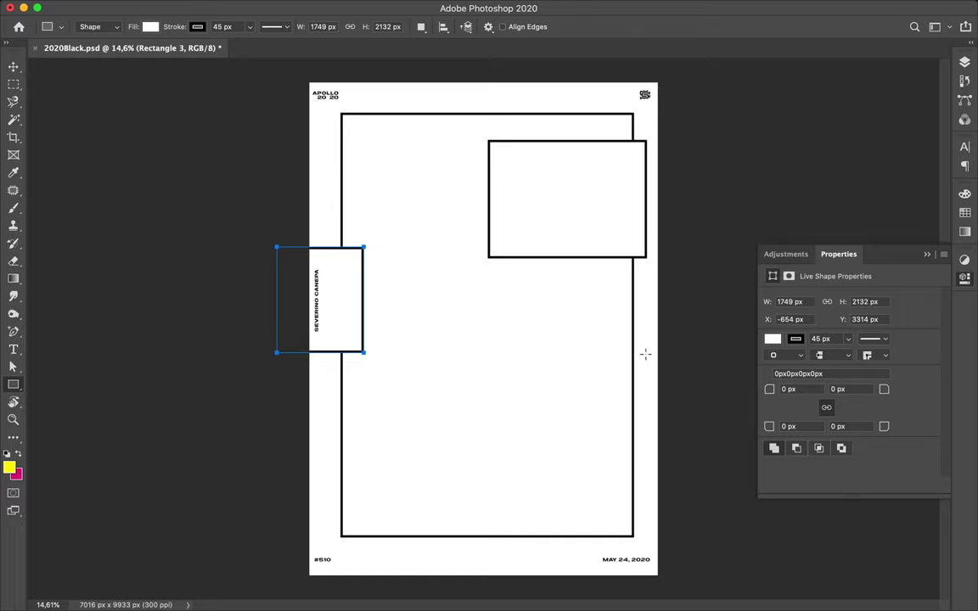
pyautogui.moveTo(372, 522); pyautogui.dragTo(502, 587)
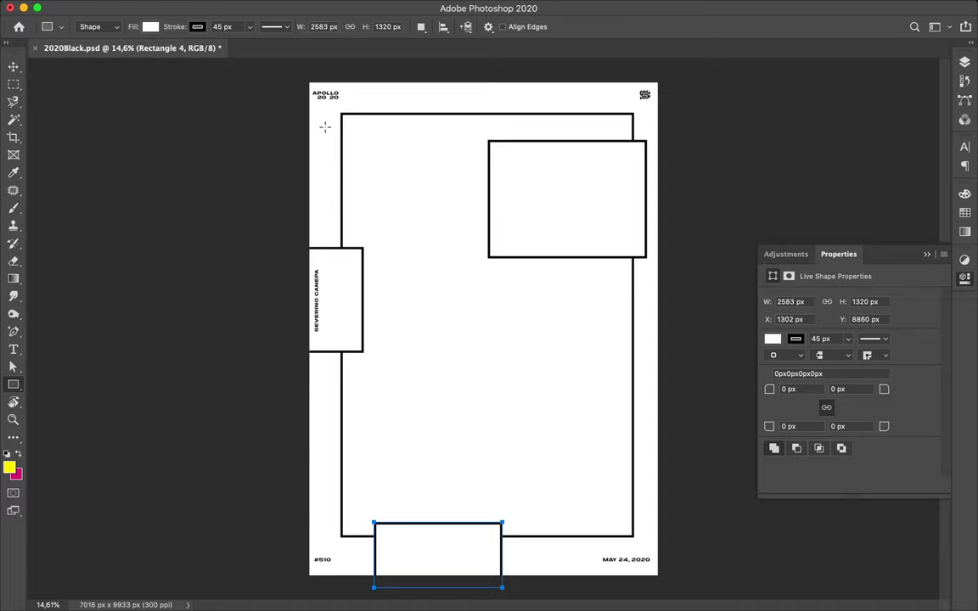
# - Add a small top-left square and a square inside the upper-right box
pyautogui.moveTo(328, 124); pyautogui.dragTo(417, 196)
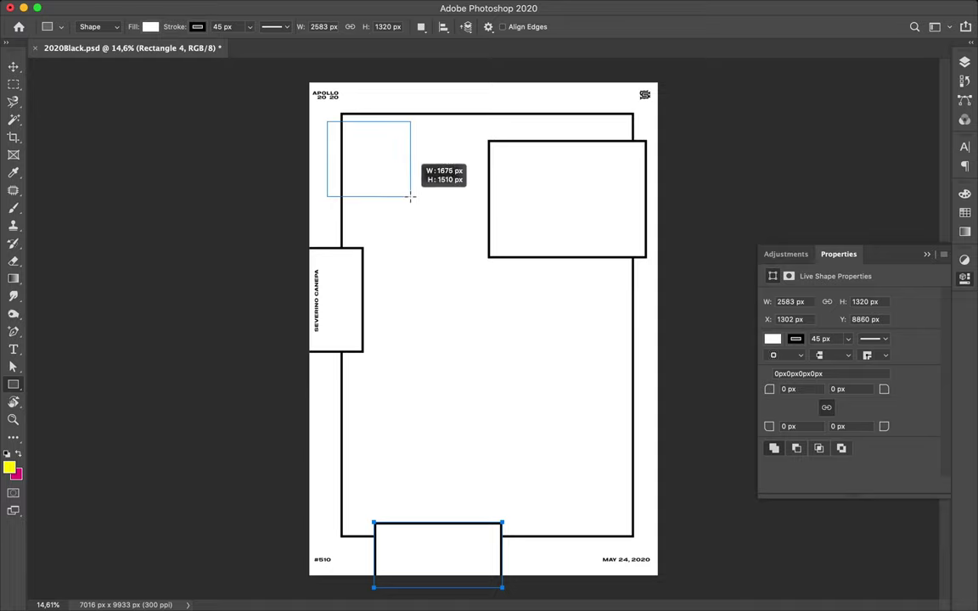
pyautogui.moveTo(417, 196); pyautogui.dragTo(392, 188)
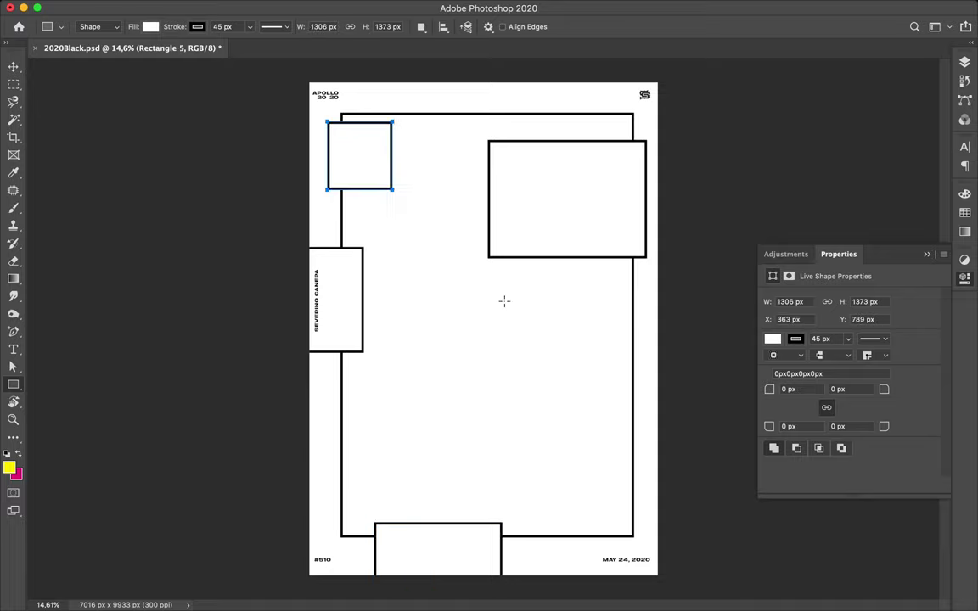
pyautogui.moveTo(551, 150); pyautogui.dragTo(634, 246)
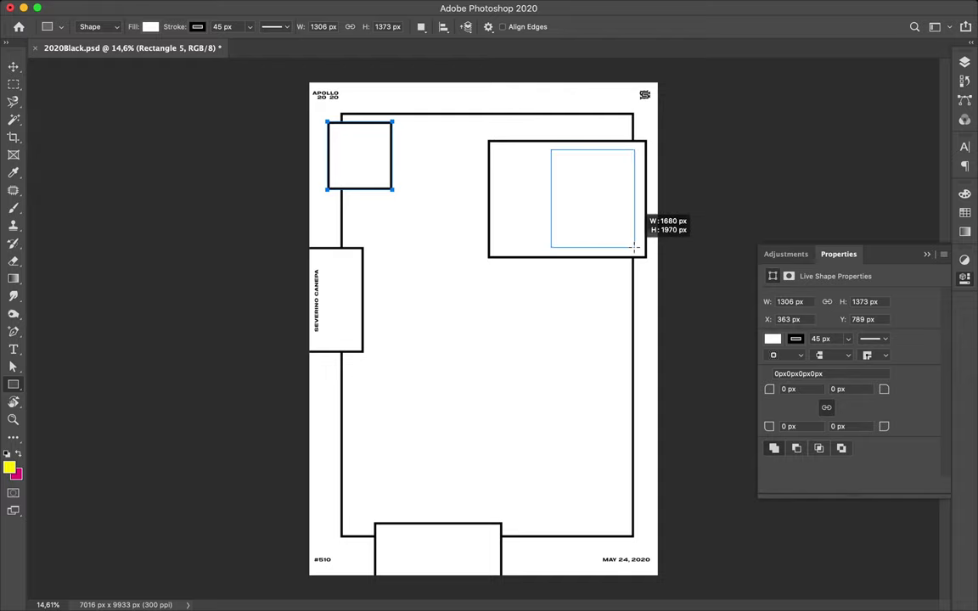
pyautogui.press('v')
pyautogui.click(966, 64)
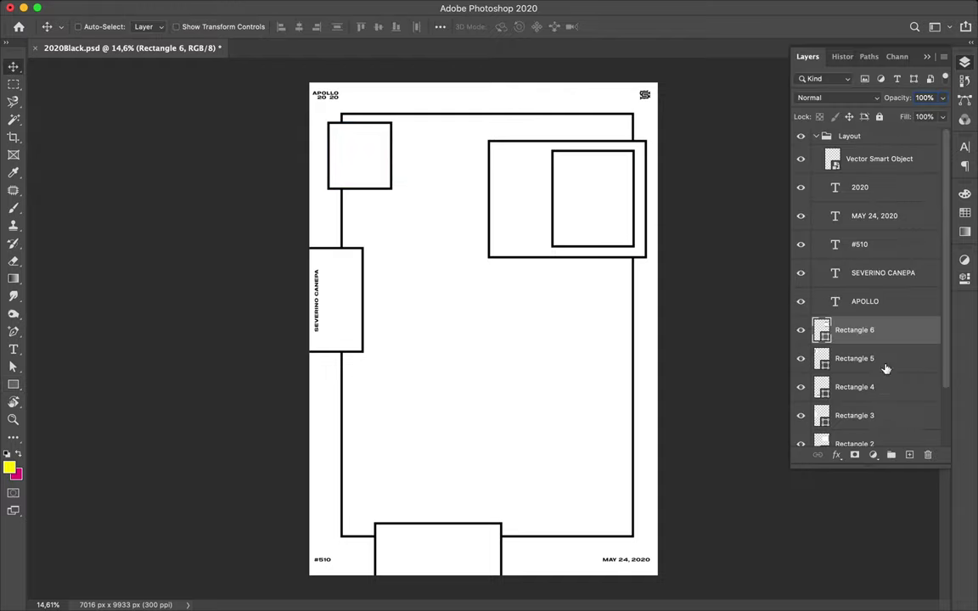
# - With Layer 0 selected, draw an offset box at the frame's bottom right
pyautogui.scroll(-3, 858, 382)
pyautogui.click(853, 431)
pyautogui.press('u')
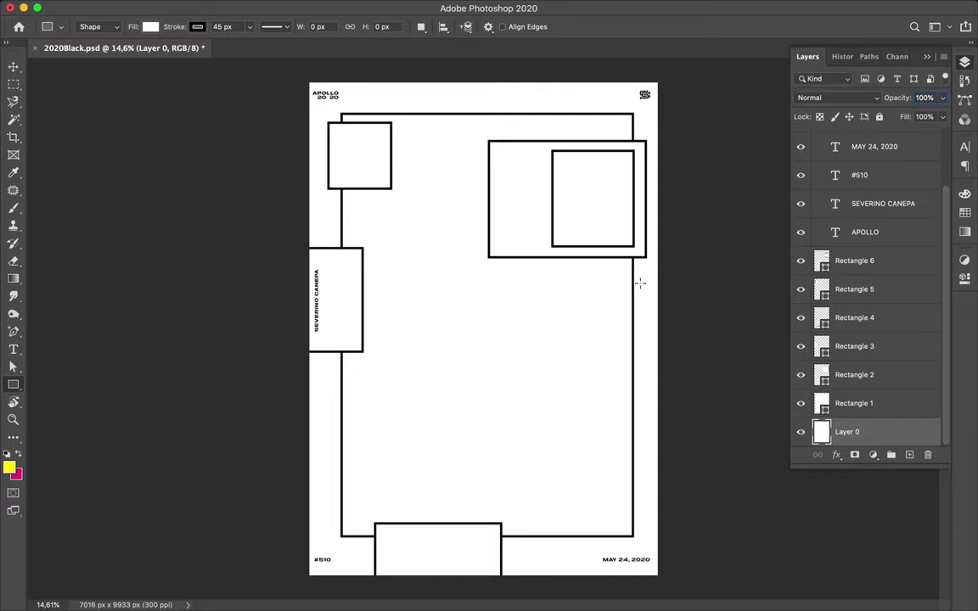
pyautogui.moveTo(512, 527); pyautogui.dragTo(649, 547)
pyautogui.press('v')
pyautogui.press('u')
# - Draw three boxes along the top edge and a tall narrow strip on the left
pyautogui.moveTo(347, 90)
pyautogui.mouseDown()
pyautogui.moveTo(463, 127)
pyautogui.moveTo(638, 100)
pyautogui.moveTo(627, 131)
pyautogui.mouseUp()
pyautogui.press('v')
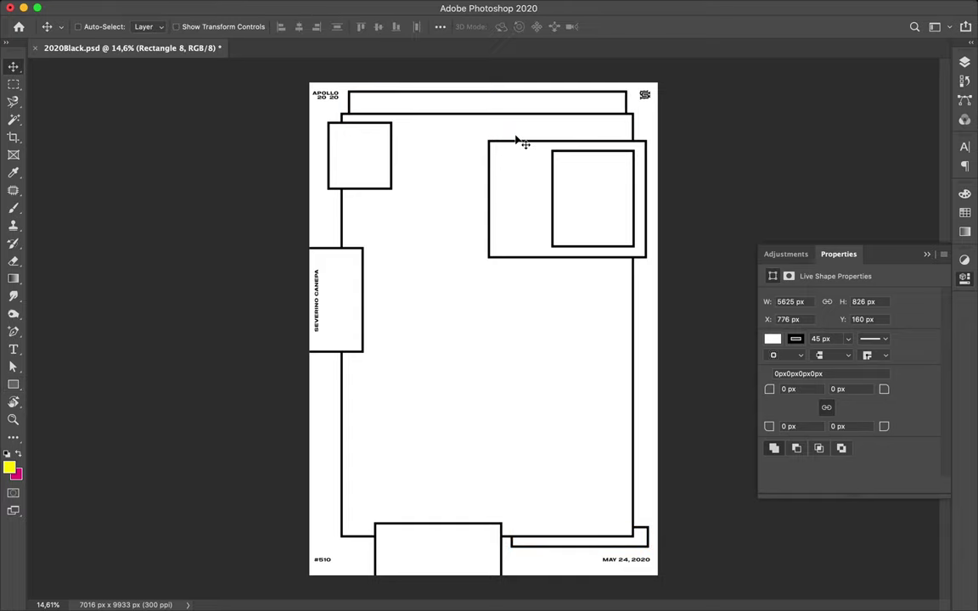
pyautogui.press('u')
pyautogui.moveTo(410, 73); pyautogui.dragTo(545, 140)
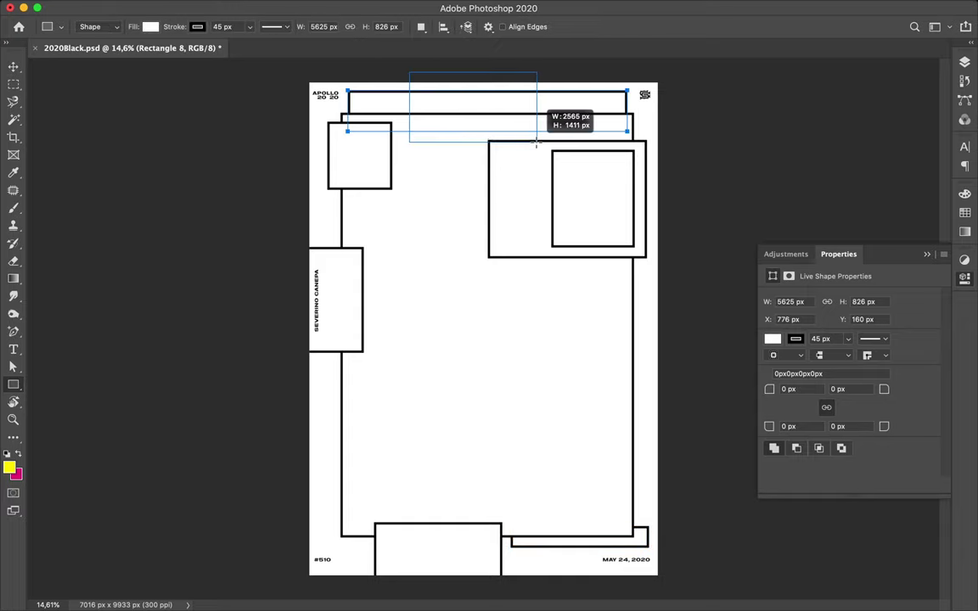
pyautogui.moveTo(427, 100)
pyautogui.mouseDown()
pyautogui.moveTo(531, 133)
pyautogui.moveTo(501, 101)
pyautogui.mouseUp()
pyautogui.press('v')
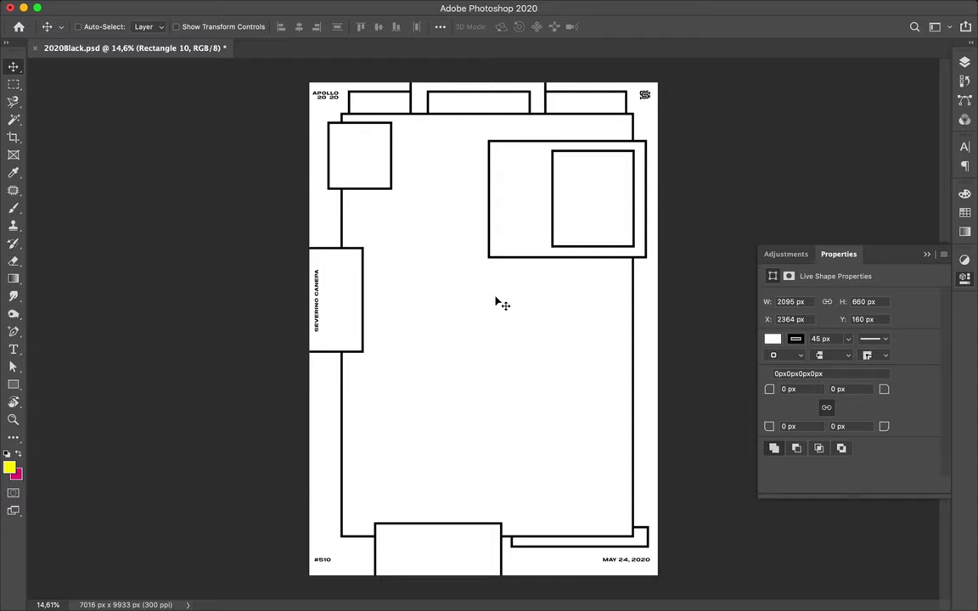
pyautogui.press('u')
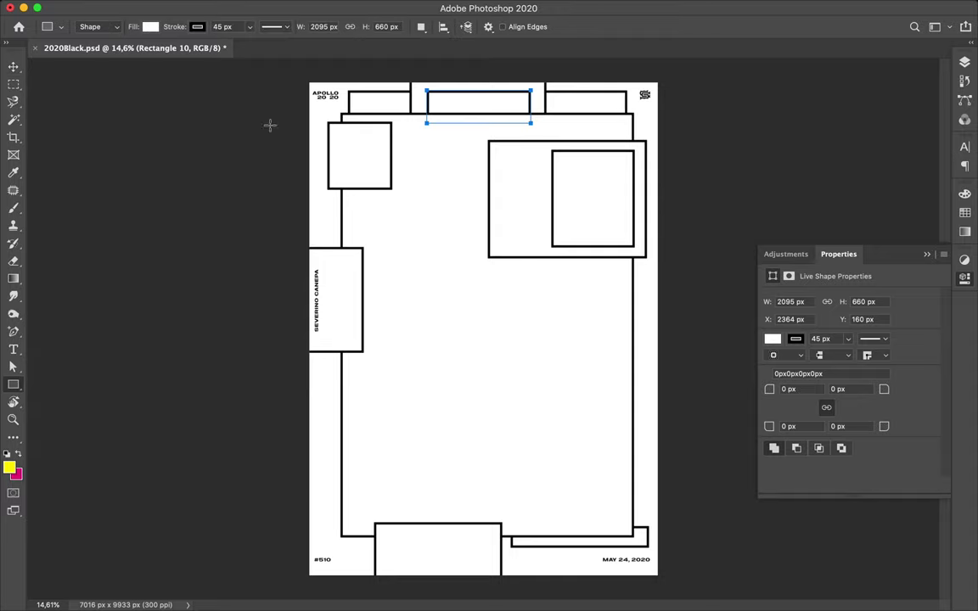
pyautogui.moveTo(351, 203); pyautogui.dragTo(399, 422)
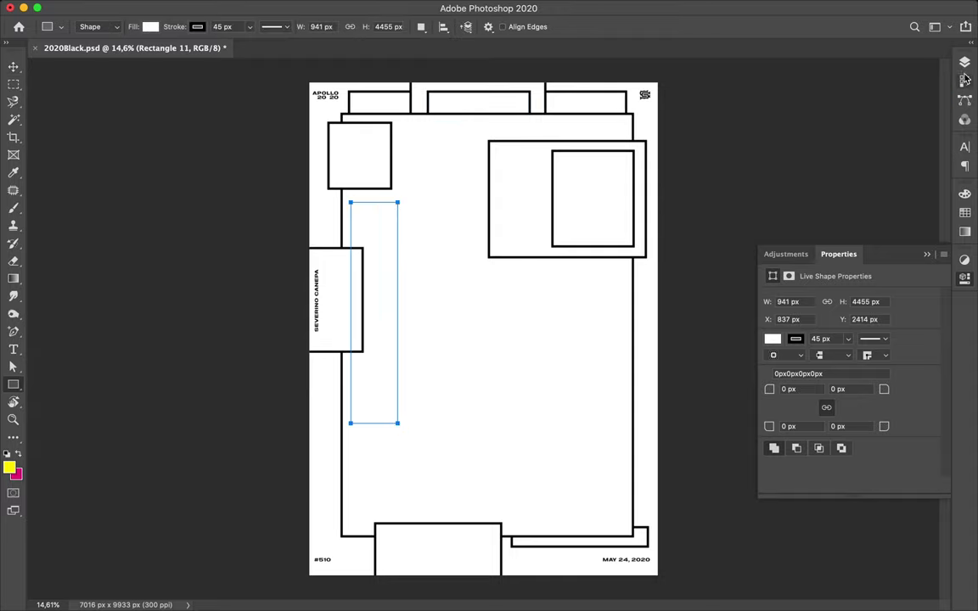
# - Stack Rectangle 11 above Rectangle 1, fill it with a pastel gradient, and nudge it up-left
pyautogui.press('F7')
pyautogui.moveTo(839, 376); pyautogui.dragTo(841, 385)
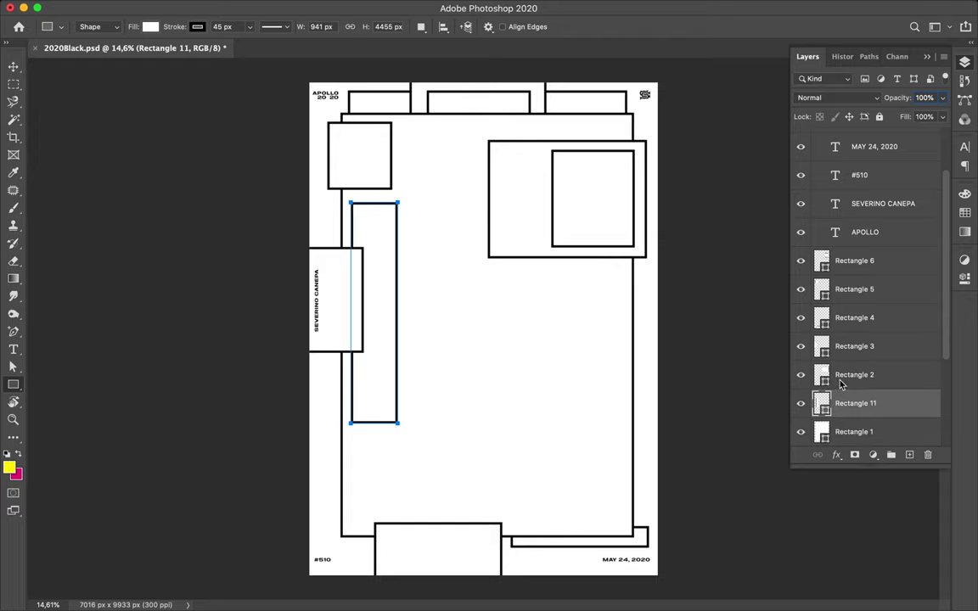
pyautogui.click(150, 26)
pyautogui.click(116, 51)
pyautogui.click(56, 98)
pyautogui.press('v')
pyautogui.moveTo(383, 230); pyautogui.dragTo(380, 229)
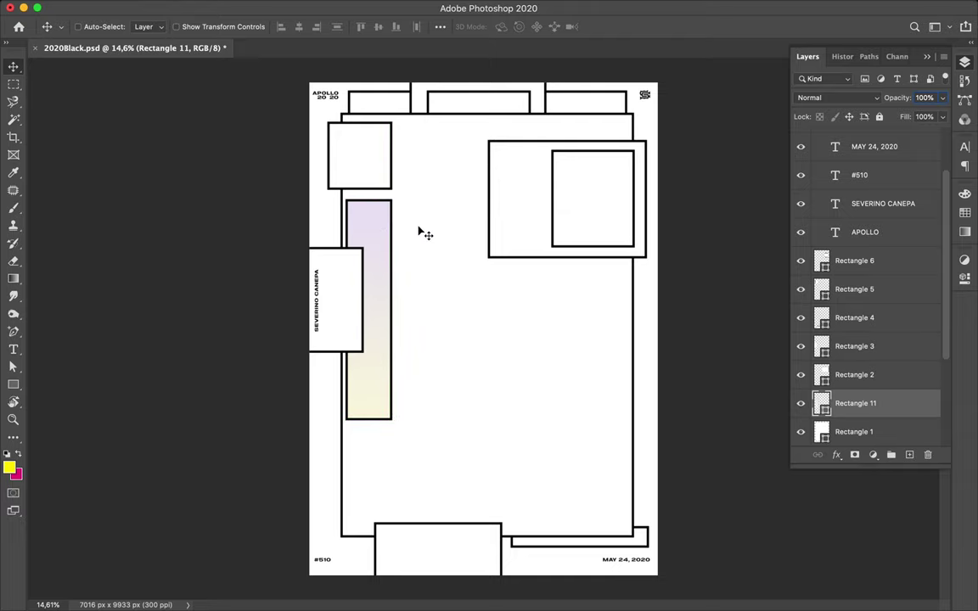
# - Widen the large frame slightly to the left and draw a small box inside the upper-right box
pyautogui.keyDown('ctrl'); pyautogui.click(343, 316); pyautogui.keyUp('ctrl')
pyautogui.hotkey('ctrl', 't')
pyautogui.moveTo(341, 326); pyautogui.dragTo(336, 326)
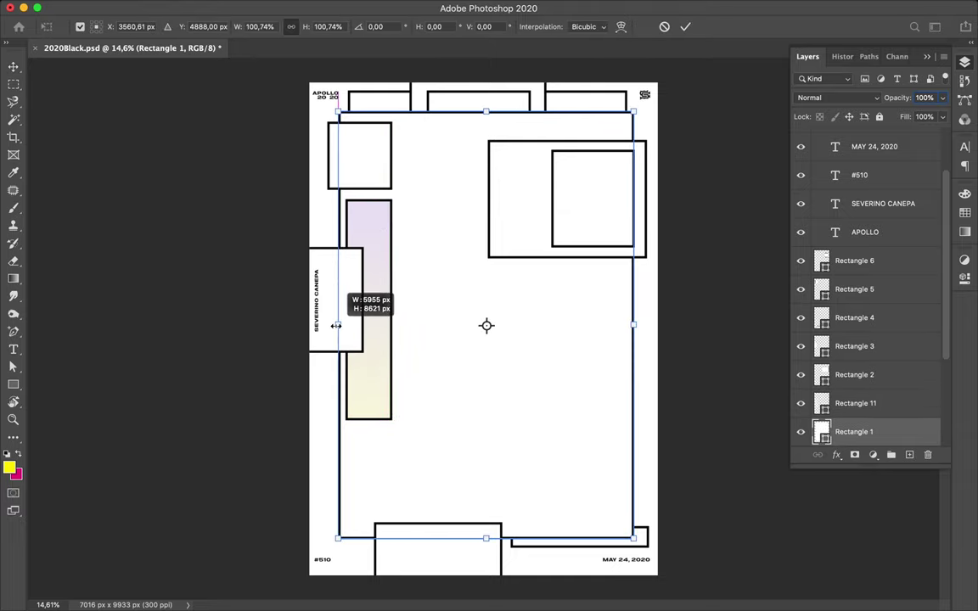
pyautogui.moveTo(337, 326); pyautogui.dragTo(339, 325)
pyautogui.press('Return')
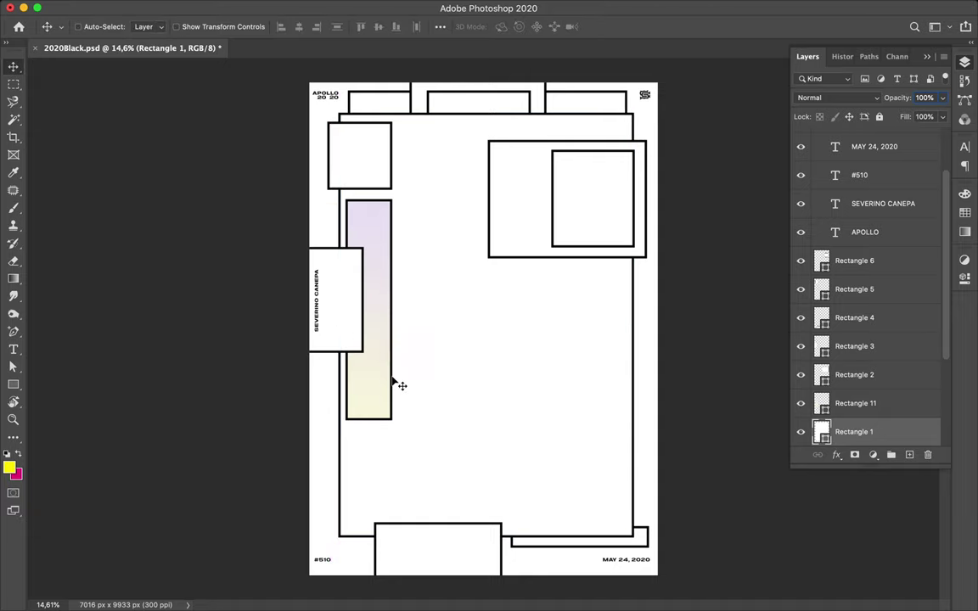
pyautogui.press('u')
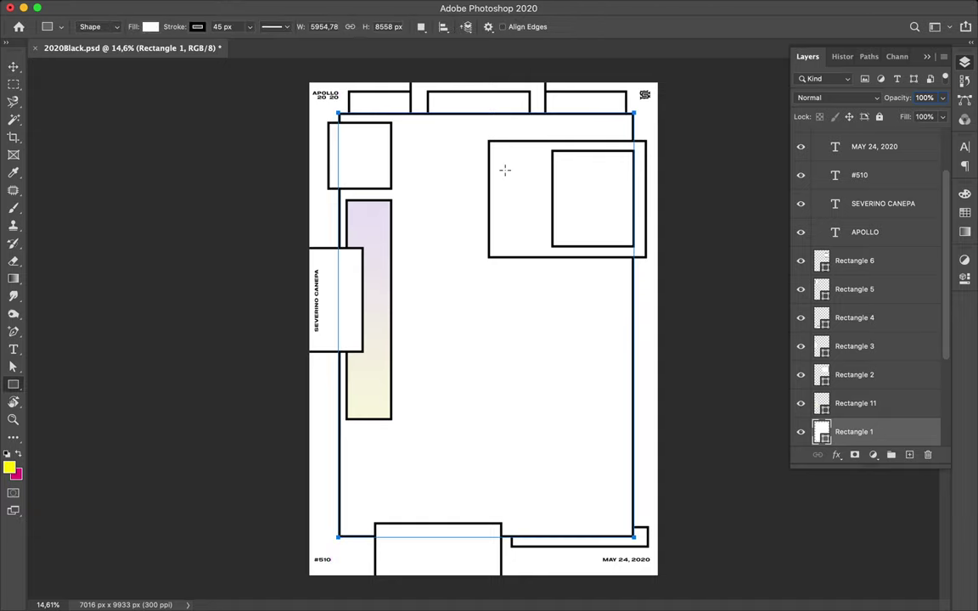
pyautogui.moveTo(497, 153); pyautogui.dragTo(541, 180)
# - Move the small box's layer below APOLLO, give it a gradient fill, and shift it up
pyautogui.press('v')
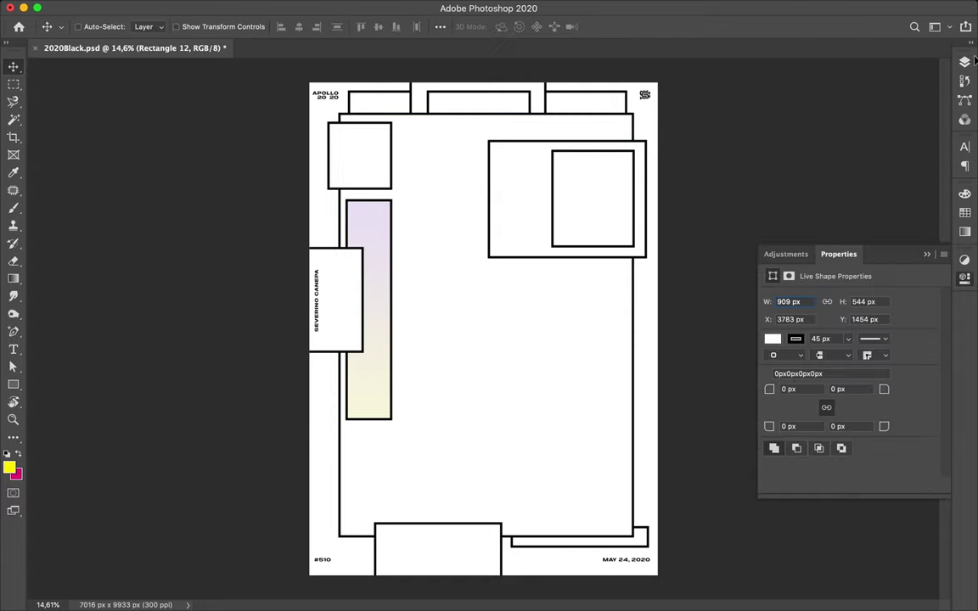
pyautogui.click(965, 63)
pyautogui.moveTo(882, 430); pyautogui.dragTo(866, 247)
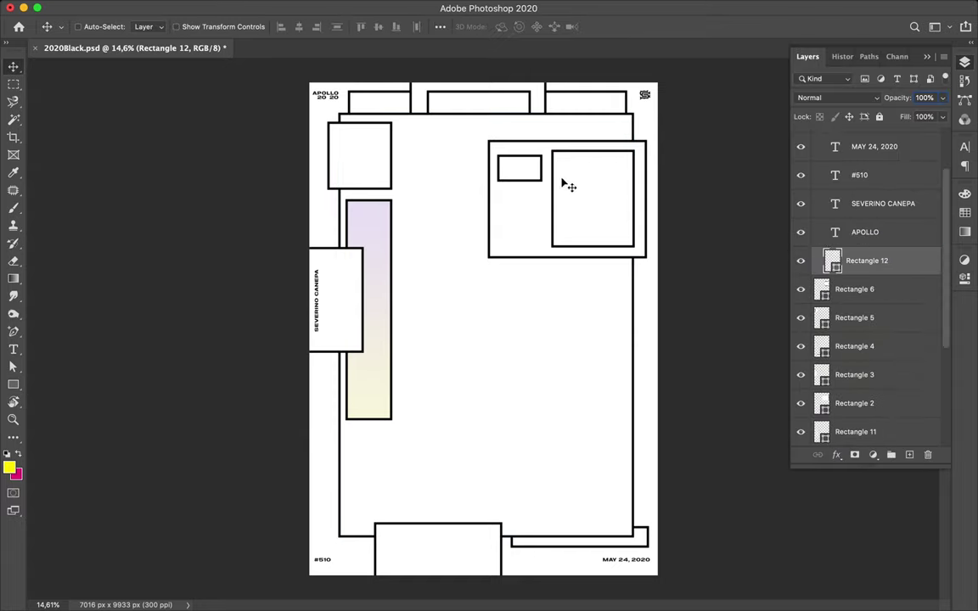
pyautogui.press('a')
pyautogui.click(200, 27)
pyautogui.click(171, 53)
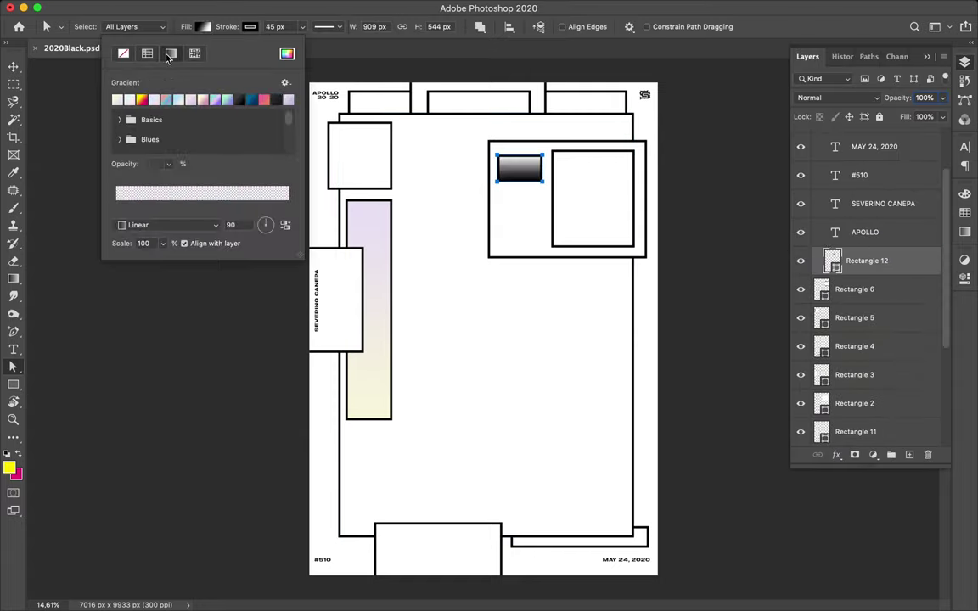
pyautogui.press('Escape')
pyautogui.press('v')
pyautogui.moveTo(526, 173); pyautogui.dragTo(526, 172)
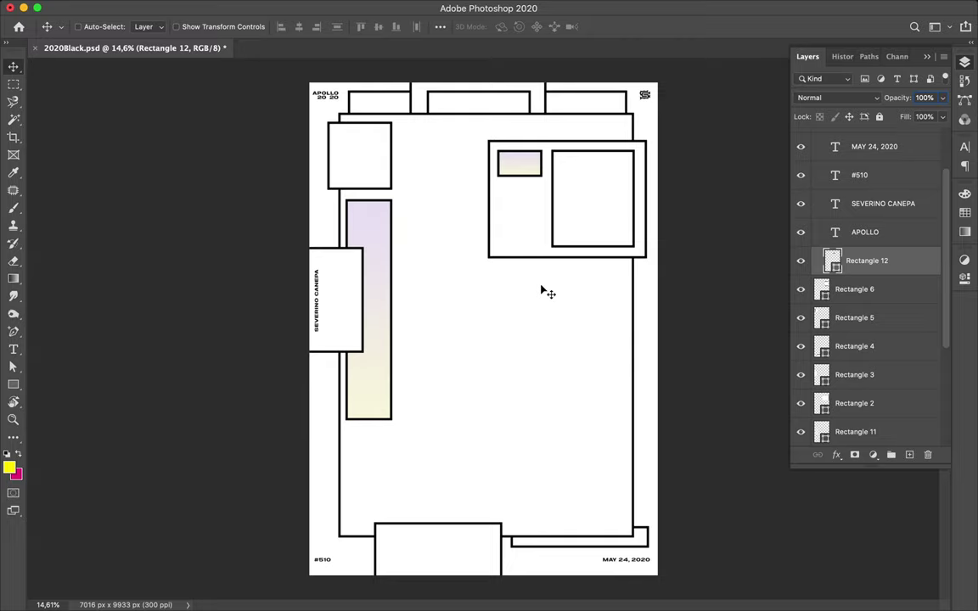
# - Duplicate Rectangle 10 to the bottom edge, raise its layer, and narrow it to 50% width
pyautogui.keyDown('ctrl'); pyautogui.click(496, 105); pyautogui.keyUp('ctrl')
pyautogui.moveTo(497, 104); pyautogui.dragTo(446, 540)
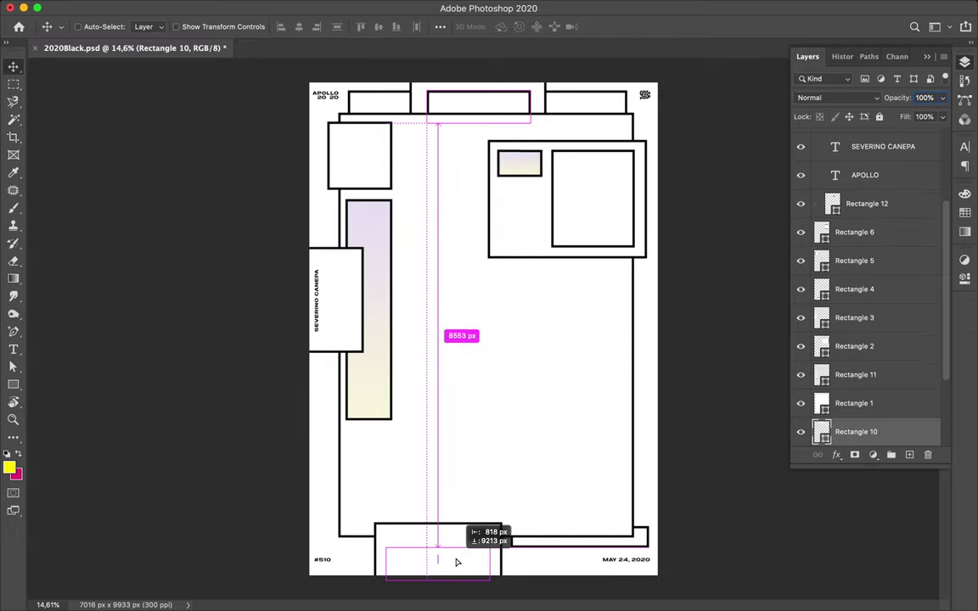
pyautogui.moveTo(858, 431)
pyautogui.mouseDown()
pyautogui.moveTo(837, 336)
pyautogui.moveTo(849, 219)
pyautogui.moveTo(858, 250)
pyautogui.mouseUp()
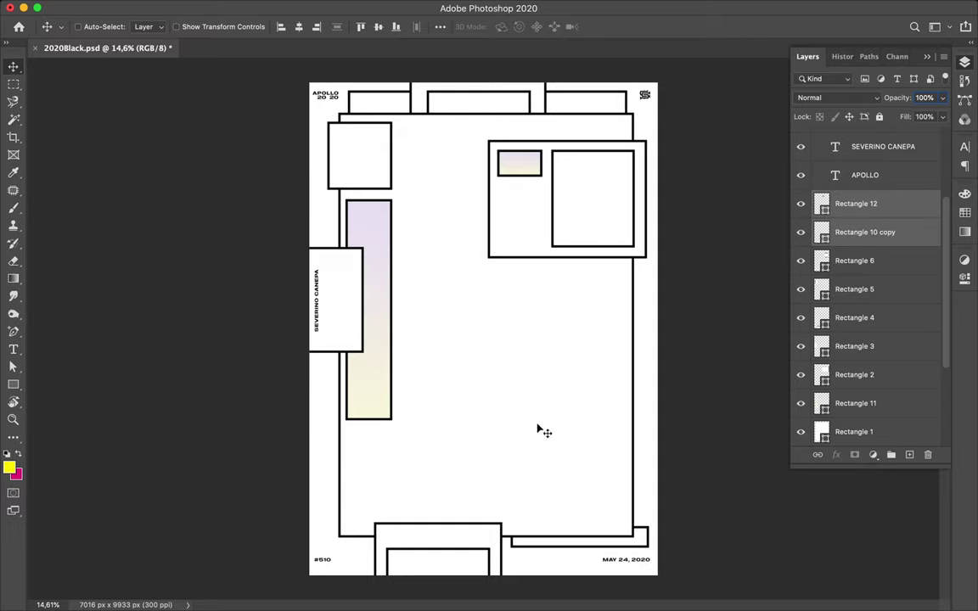
pyautogui.hotkey('ctrl', 't')
pyautogui.moveTo(490, 564); pyautogui.dragTo(439, 564)
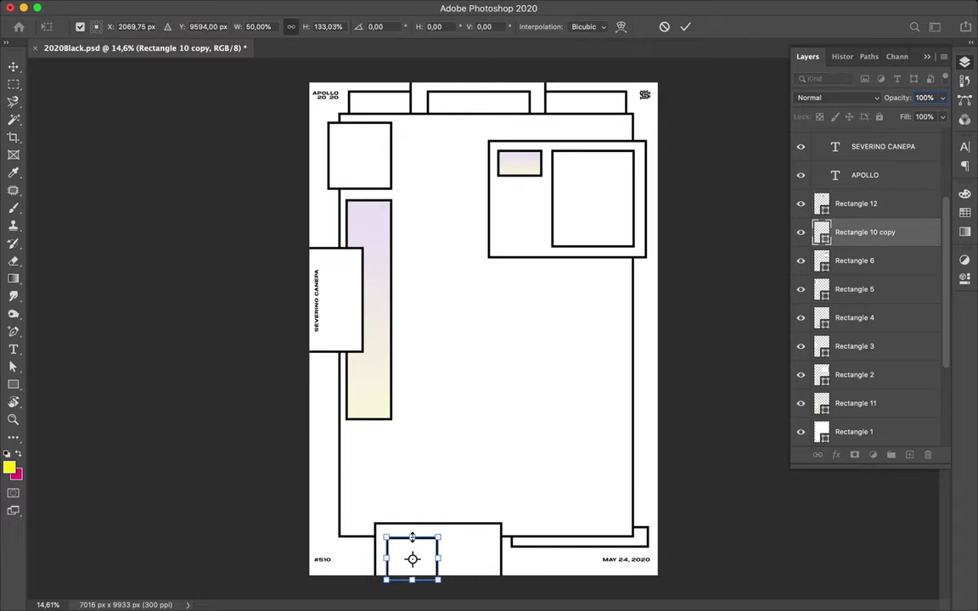
pyautogui.press('Return')
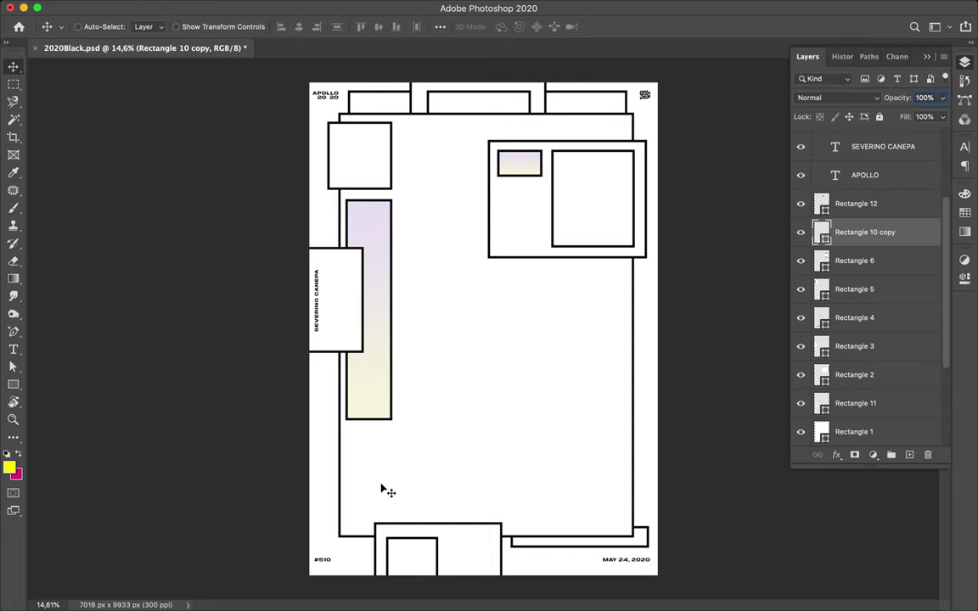
pyautogui.press('u')
pyautogui.scroll(-5, 822, 283)
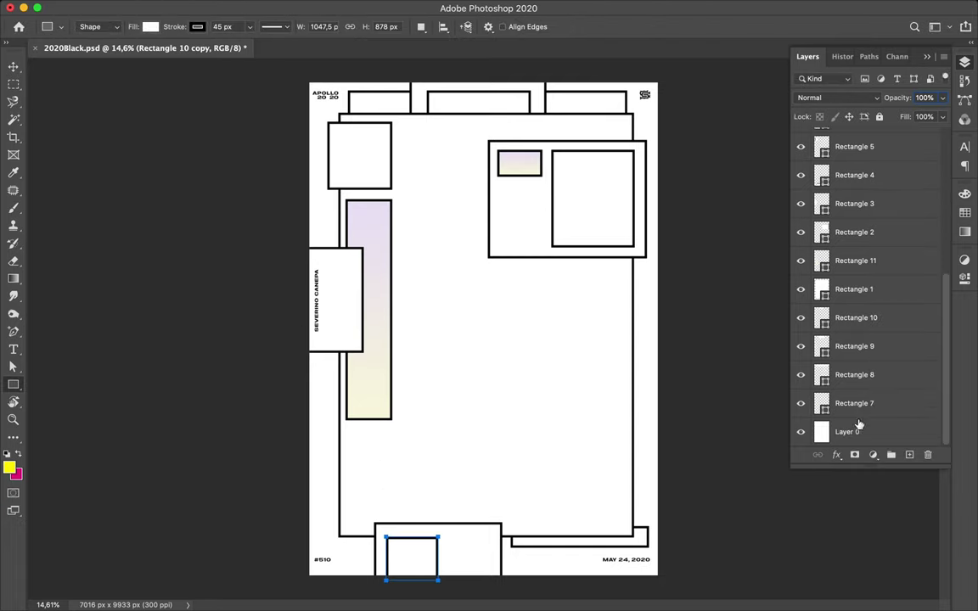
# - Draw a tall rectangle above Layer 0 over the left half with a purple-to-yellow gradient fill
pyautogui.click(854, 432)
pyautogui.moveTo(289, 72); pyautogui.dragTo(486, 581)
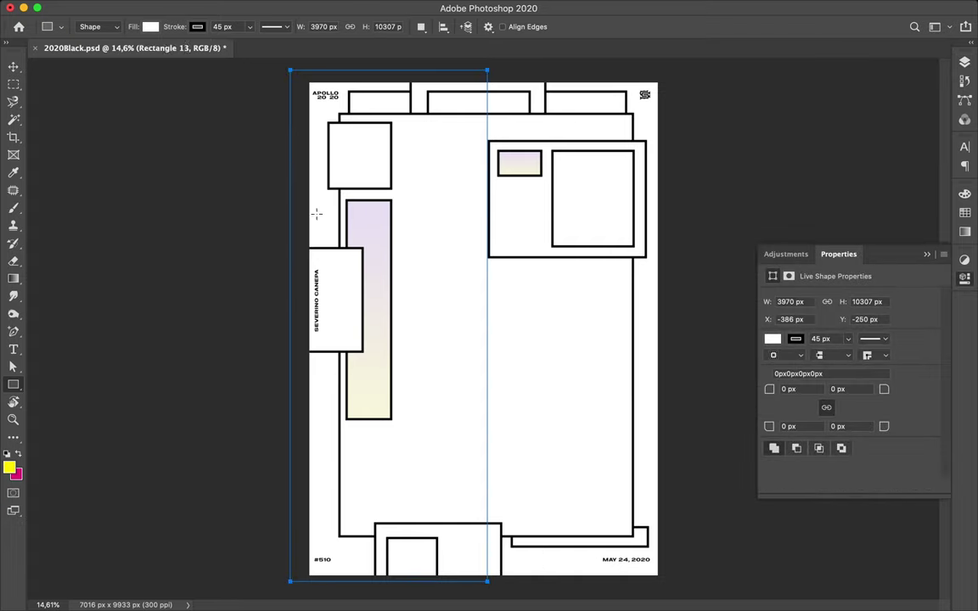
pyautogui.click(150, 26)
pyautogui.click(118, 53)
pyautogui.click(65, 100)
pyautogui.press('Return')
pyautogui.press('v')
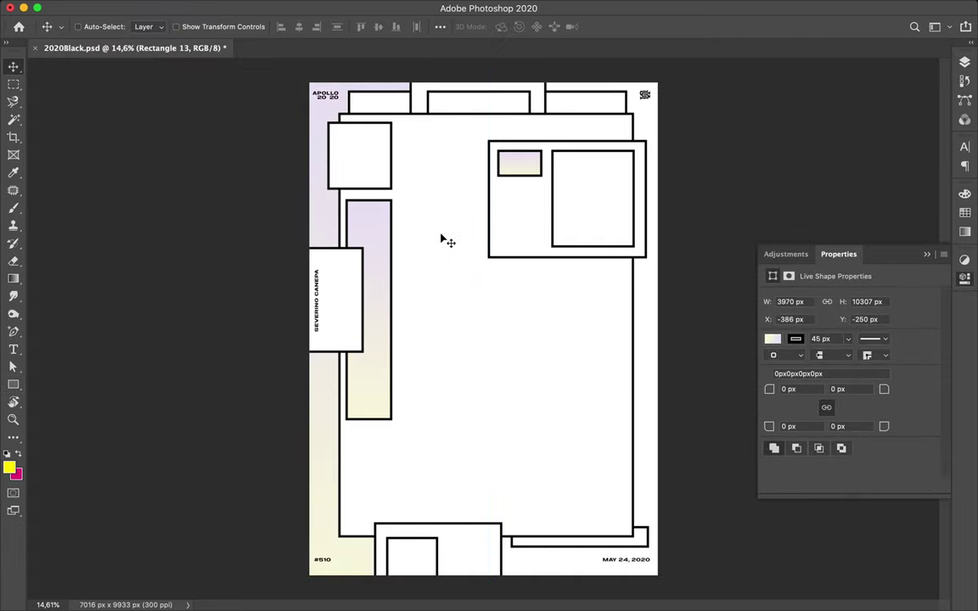
# - Duplicate the small top-left box Rectangle 5 leftward, resize it, and nudge it lower
pyautogui.click(376, 168)
pyautogui.moveTo(375, 168)
pyautogui.mouseDown()
pyautogui.moveTo(343, 179)
pyautogui.moveTo(325, 171)
pyautogui.moveTo(379, 154)
pyautogui.mouseUp()
pyautogui.hotkey('ctrl', 't')
pyautogui.press('Return')
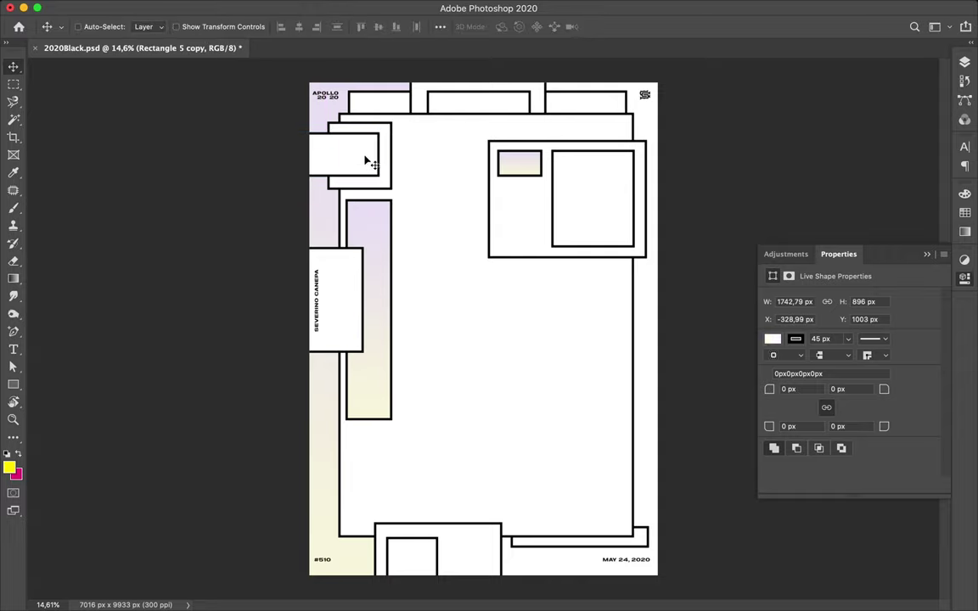
pyautogui.moveTo(376, 158); pyautogui.dragTo(369, 161)
# - Place a 90°-rotated copy of the box under the upper-right frame, layered above Rectangle 11
pyautogui.moveTo(370, 162)
pyautogui.mouseDown()
pyautogui.moveTo(574, 295)
pyautogui.moveTo(605, 338)
pyautogui.moveTo(600, 277)
pyautogui.moveTo(552, 280)
pyautogui.mouseUp()
pyautogui.hotkey('ctrl', 't')
pyautogui.press('Return')
pyautogui.moveTo(574, 327); pyautogui.dragTo(618, 287)
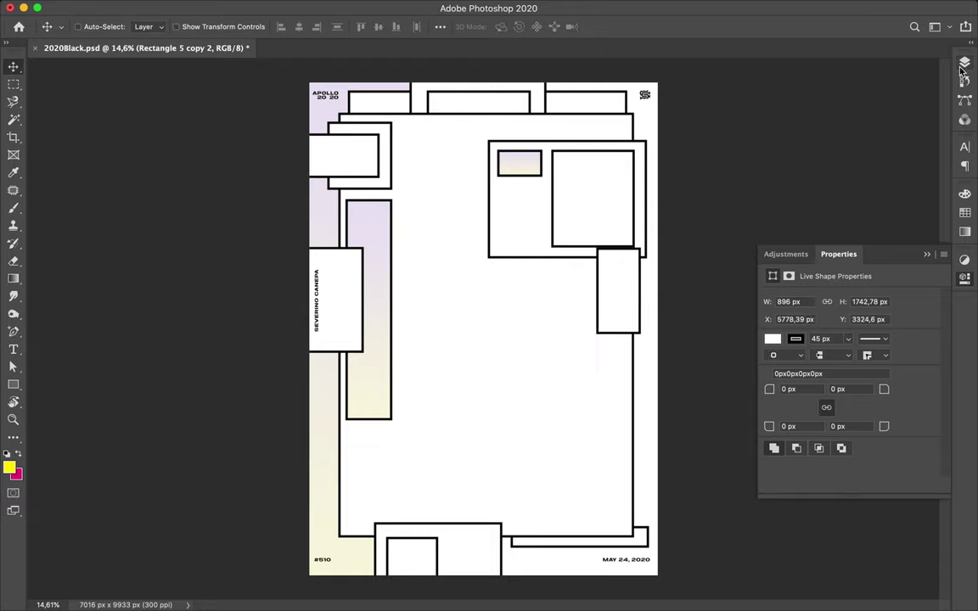
pyautogui.click(965, 62)
pyautogui.moveTo(870, 149); pyautogui.dragTo(873, 411)
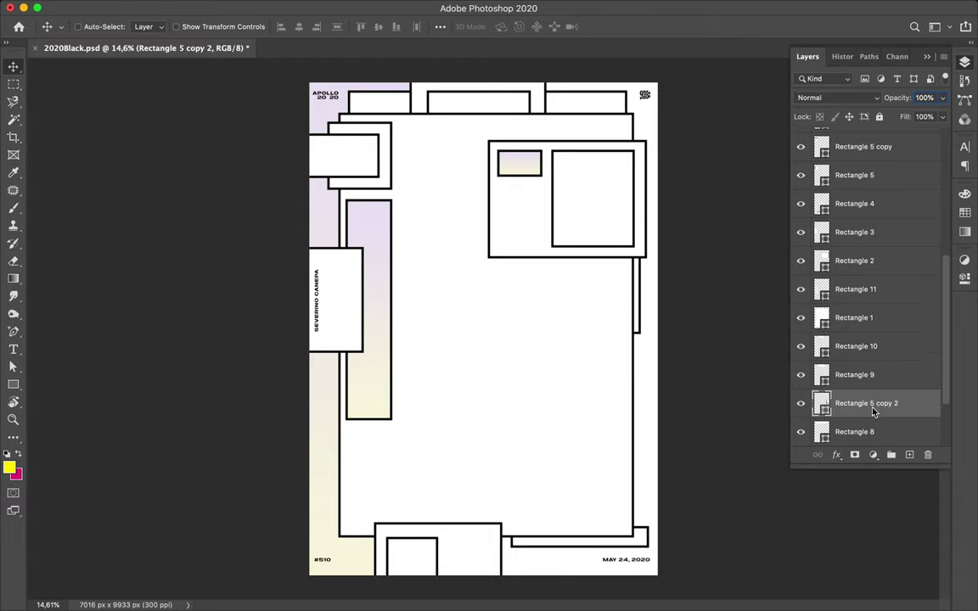
pyautogui.moveTo(873, 411); pyautogui.dragTo(866, 281)
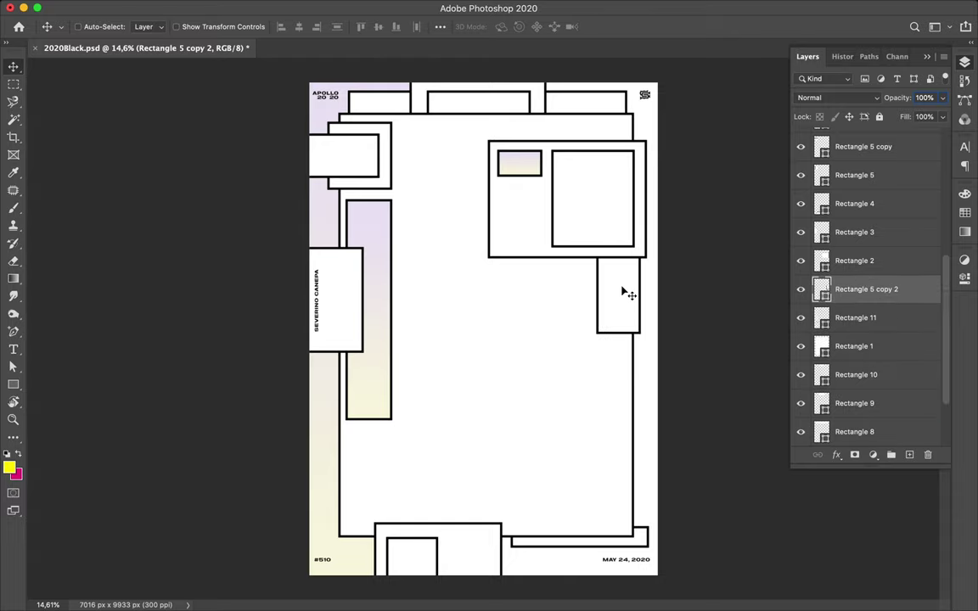
# - Widen the rotated box, then duplicate it into a shortened, widened strip shifted left
pyautogui.hotkey('ctrl', 't')
pyautogui.moveTo(597, 291); pyautogui.dragTo(566, 296)
pyautogui.press('Return')
pyautogui.hotkey('ctrl', 't')
pyautogui.moveTo(573, 333)
pyautogui.mouseDown()
pyautogui.moveTo(571, 268)
pyautogui.moveTo(520, 264)
pyautogui.moveTo(538, 267)
pyautogui.mouseUp()
pyautogui.press('Return')
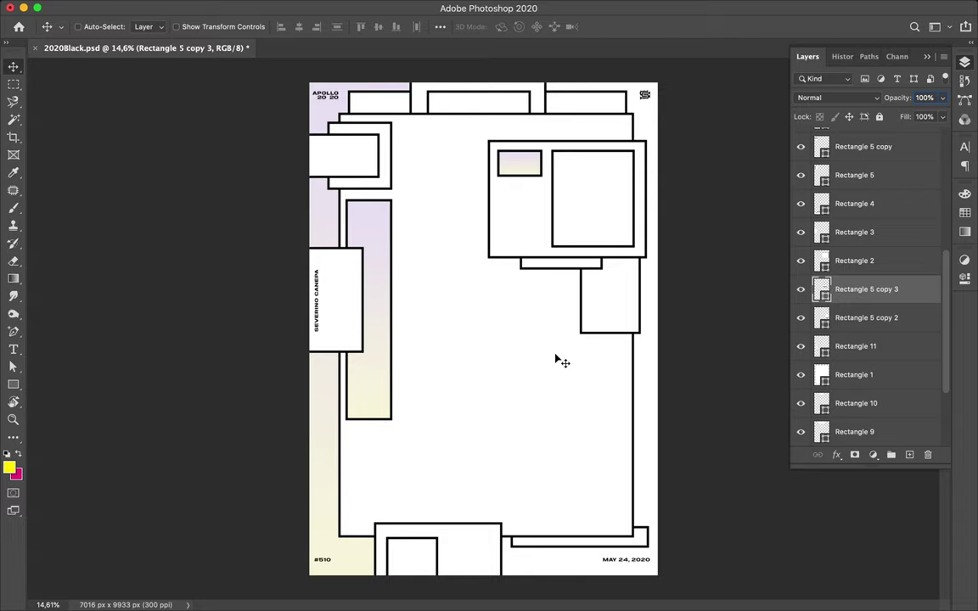
# - Duplicate the bottom-right strip Rectangle 7 slightly offset and raise its layer
pyautogui.moveTo(594, 537); pyautogui.dragTo(647, 533)
pyautogui.moveTo(841, 431); pyautogui.dragTo(858, 236)
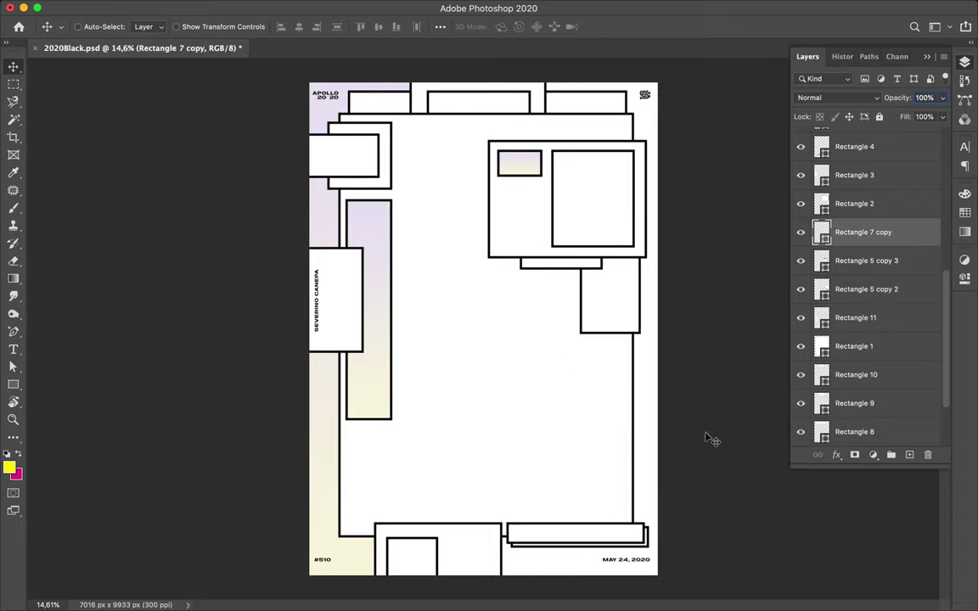
pyautogui.click(378, 354)
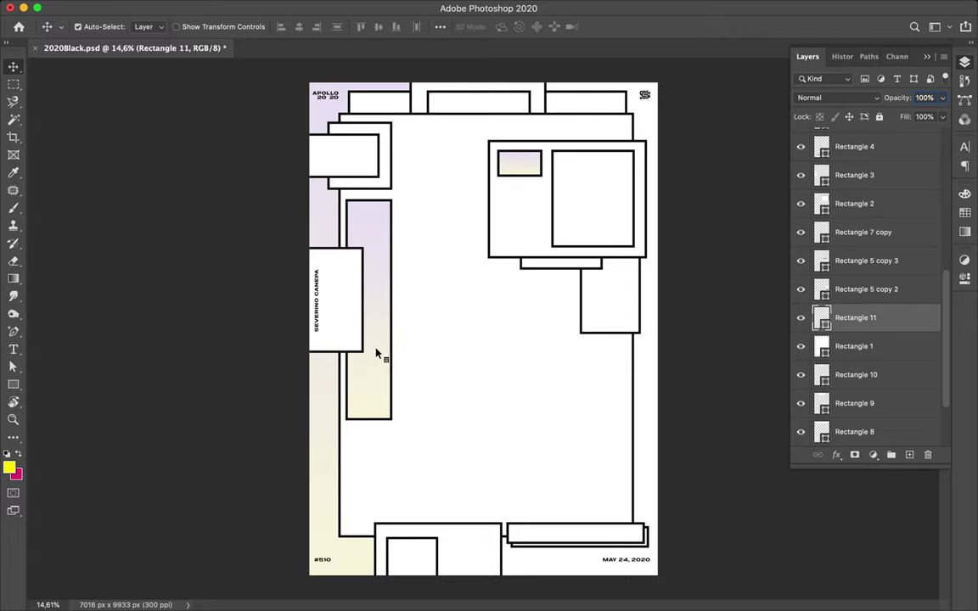
# - Make two offset copies of the gradient bar Rectangle 11, stacked below it
pyautogui.moveTo(856, 317); pyautogui.dragTo(850, 333)
pyautogui.moveTo(391, 323); pyautogui.dragTo(396, 326)
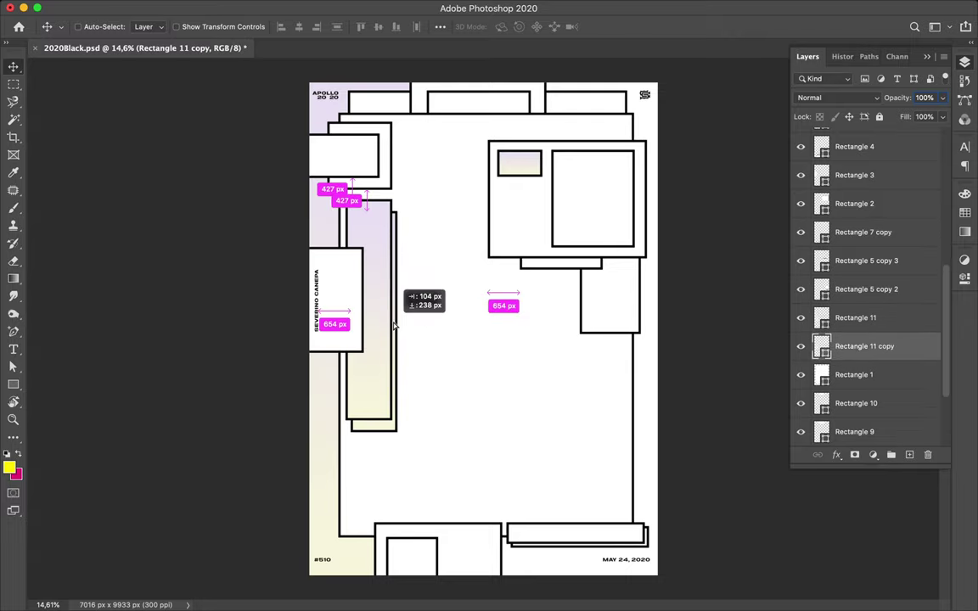
pyautogui.moveTo(399, 327); pyautogui.dragTo(401, 335)
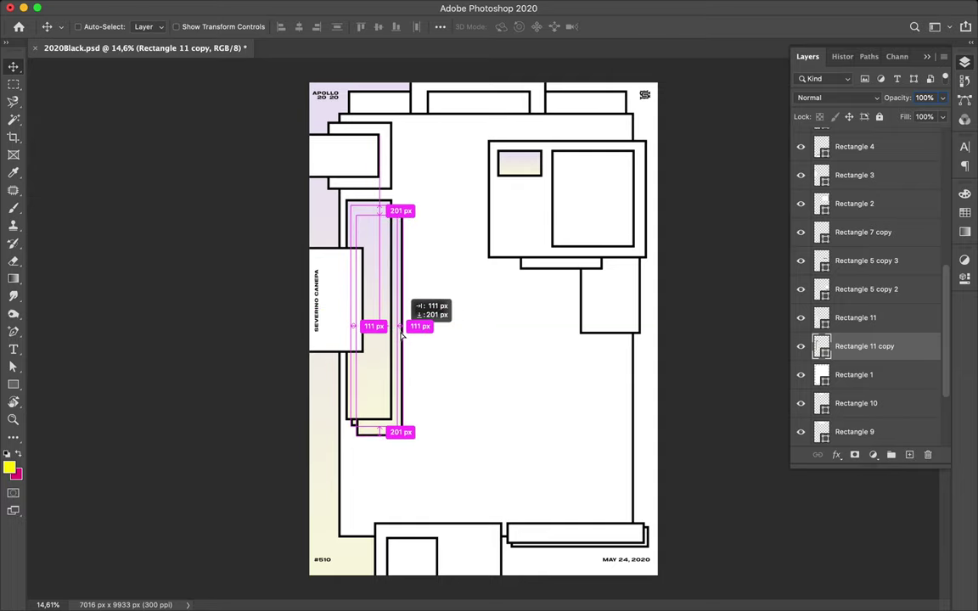
pyautogui.moveTo(403, 337); pyautogui.dragTo(402, 336)
pyautogui.moveTo(864, 347); pyautogui.dragTo(863, 379)
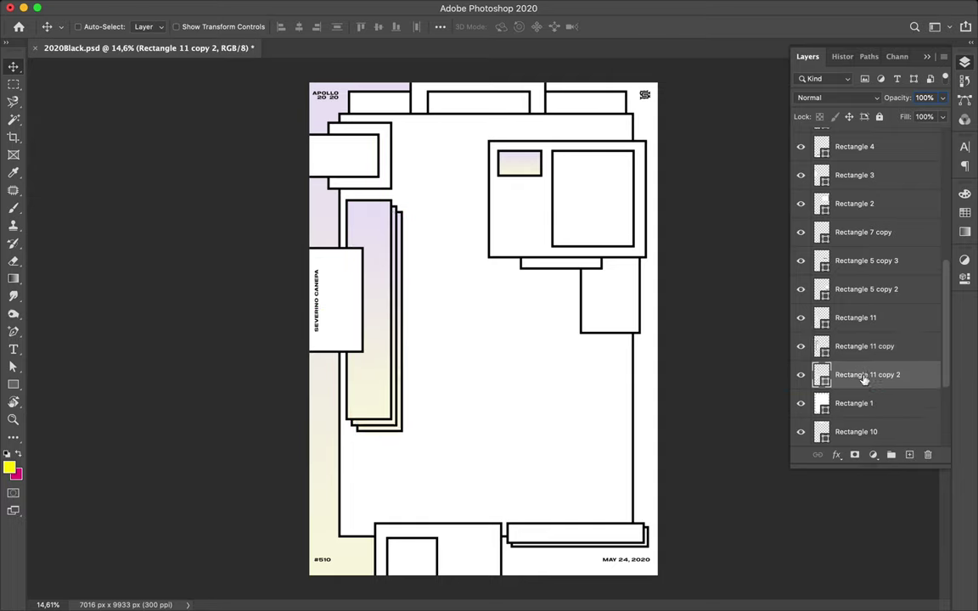
# - Duplicate the left box near the top with a slight offset
pyautogui.scroll(2, 486, 326)
pyautogui.scroll(1, 365, 168)
pyautogui.keyDown('ctrl'); pyautogui.click(356, 160); pyautogui.keyUp('ctrl')
pyautogui.moveTo(355, 160); pyautogui.dragTo(355, 159)
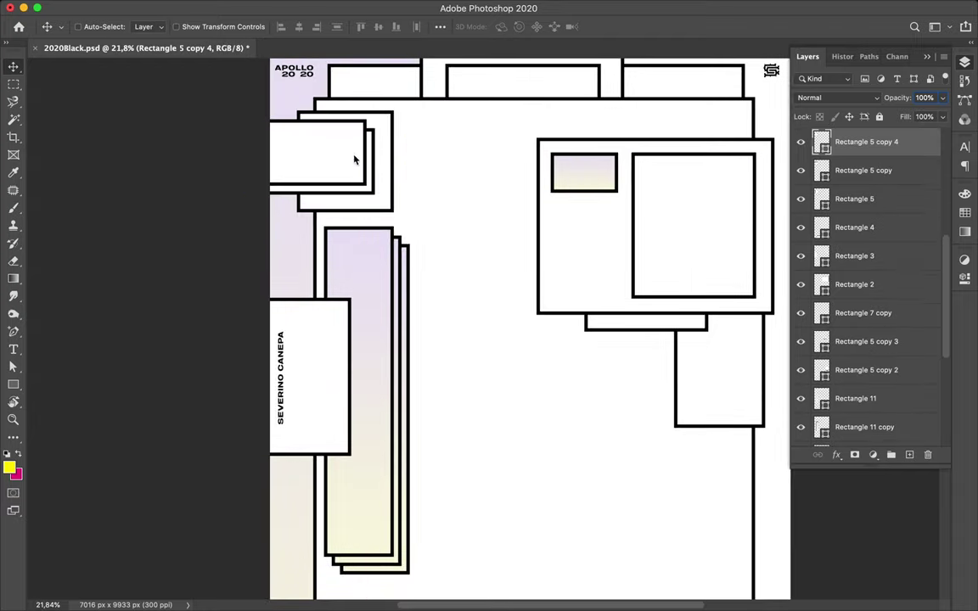
pyautogui.keyDown('ctrl'); pyautogui.click(388, 152); pyautogui.keyUp('ctrl')
pyautogui.keyDown('ctrl'); pyautogui.click(326, 335); pyautogui.keyUp('ctrl')
pyautogui.moveTo(326, 335); pyautogui.dragTo(319, 328)
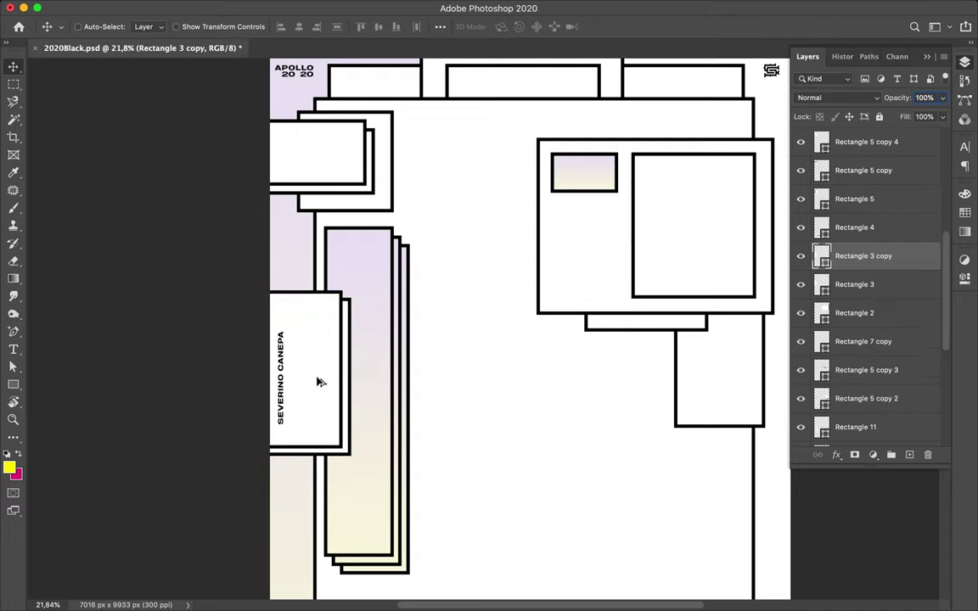
pyautogui.moveTo(320, 383); pyautogui.dragTo(313, 376)
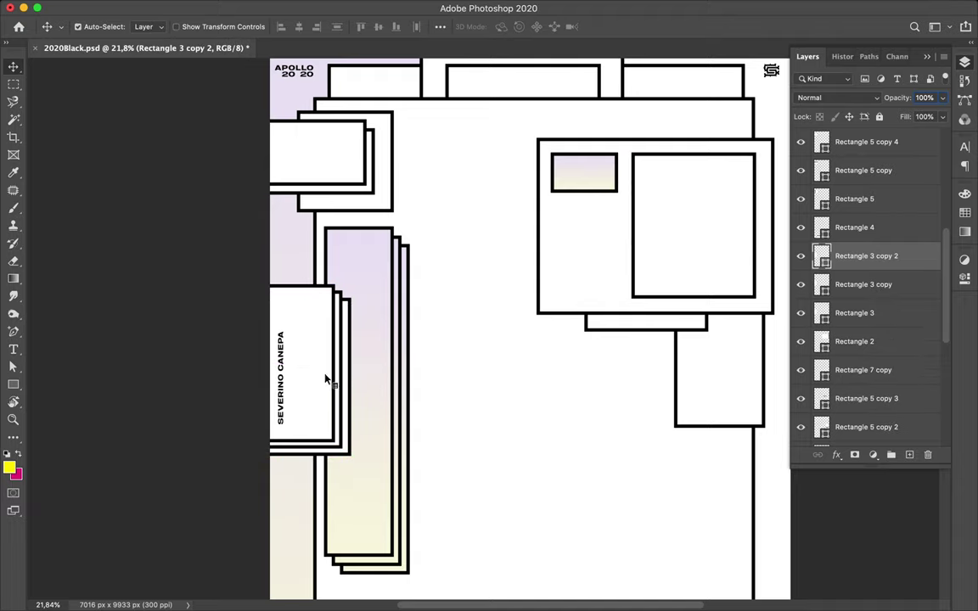
pyautogui.keyDown('ctrl'); pyautogui.keyDown('shift'); pyautogui.click(343, 400); pyautogui.keyUp('shift'); pyautogui.keyUp('ctrl')
pyautogui.moveTo(344, 395); pyautogui.dragTo(347, 407)
# - Duplicate the top-centre box Rectangle 10 with a slight offset
pyautogui.scroll(-2, 465, 388)
pyautogui.scroll(-1, 466, 388)
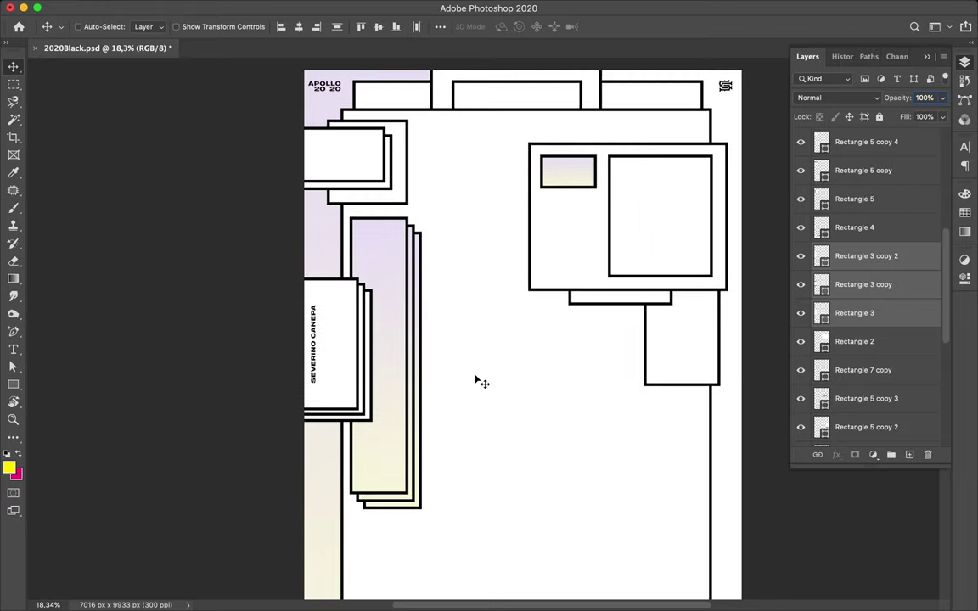
pyautogui.keyDown('ctrl'); pyautogui.click(546, 100); pyautogui.keyUp('ctrl')
pyautogui.moveTo(541, 105); pyautogui.dragTo(535, 109)
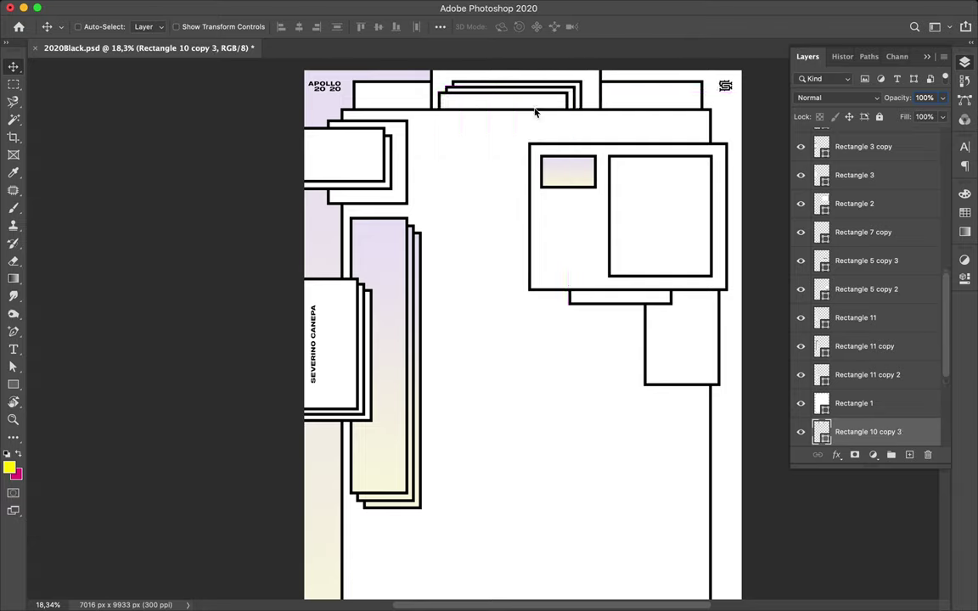
# - Reorder a layer and remove an extra copy of the top-centre box
pyautogui.scroll(-2, 862, 328)
pyautogui.moveTo(863, 358); pyautogui.dragTo(862, 289)
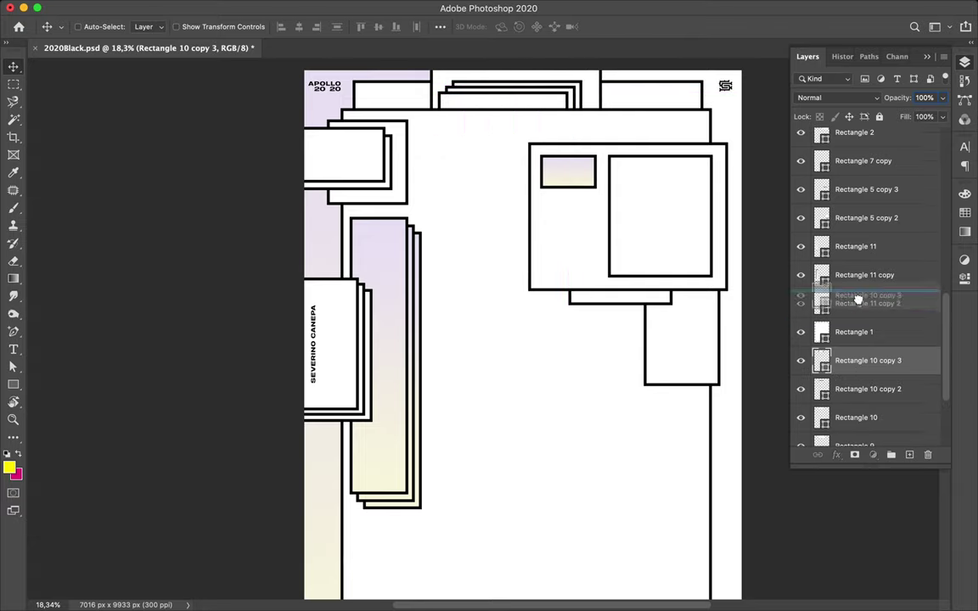
pyautogui.scroll(-2, 688, 282)
pyautogui.scroll(3, 688, 282)
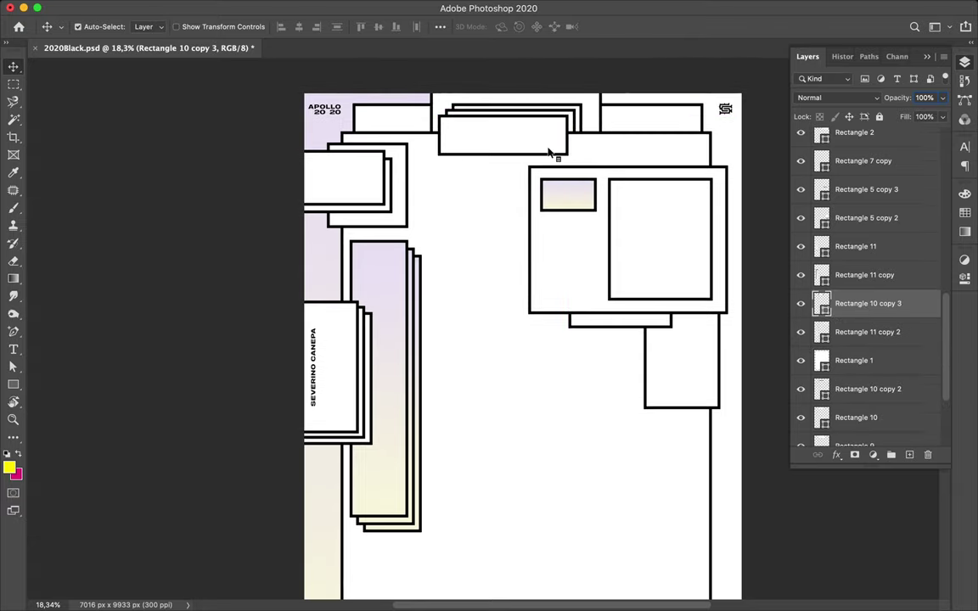
pyautogui.moveTo(549, 153)
pyautogui.mouseDown()
pyautogui.moveTo(559, 141)
pyautogui.moveTo(540, 162)
pyautogui.mouseUp()
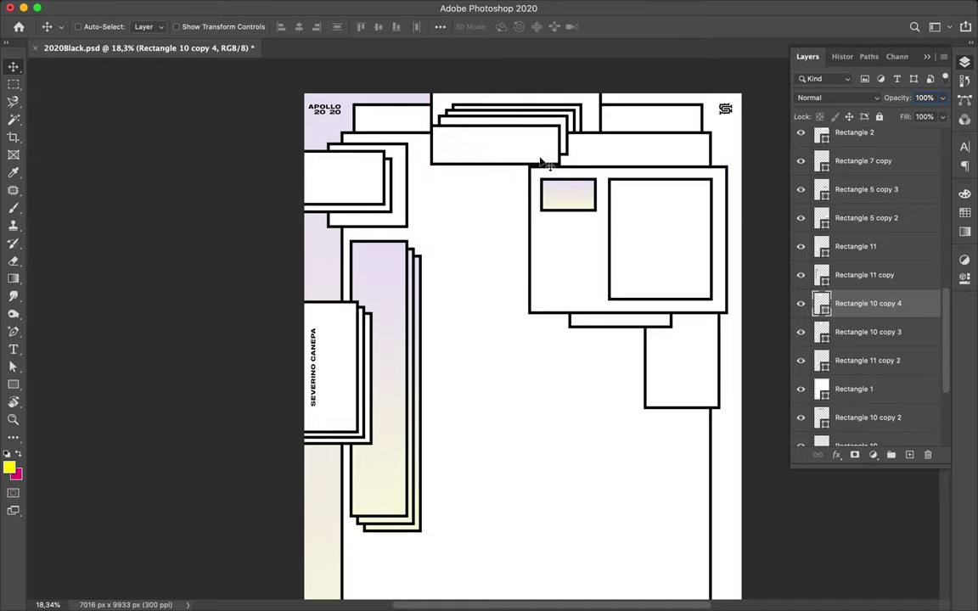
pyautogui.press('Delete')
# - Extend the staircase with two more stepped pairs of copies, placed beneath Rectangle 5 copy 2 and copy 6
pyautogui.scroll(-4, 620, 161)
pyautogui.moveTo(598, 230); pyautogui.dragTo(606, 239)
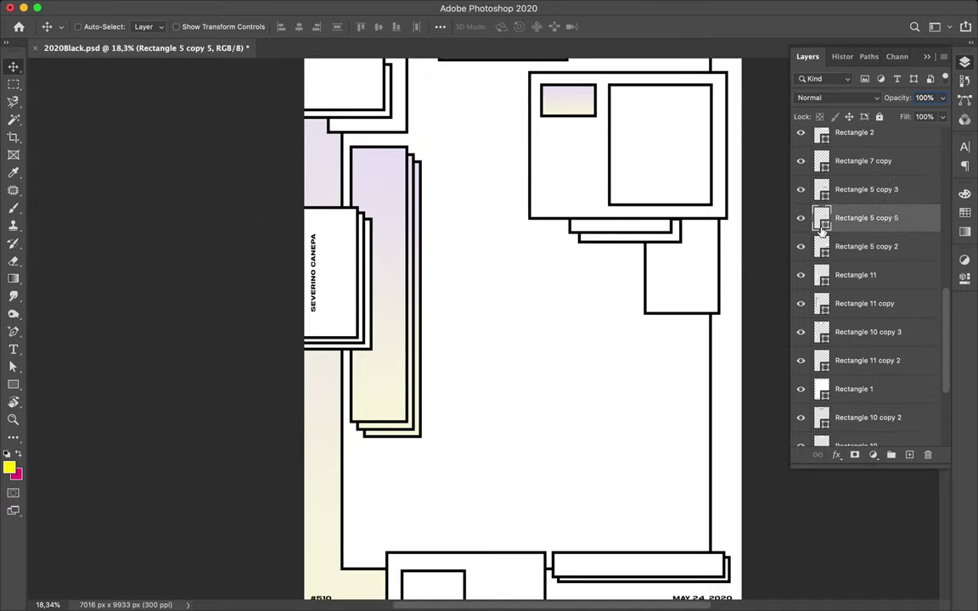
pyautogui.keyDown('shift'); pyautogui.click(605, 226); pyautogui.keyUp('shift')
pyautogui.moveTo(605, 240); pyautogui.dragTo(625, 248)
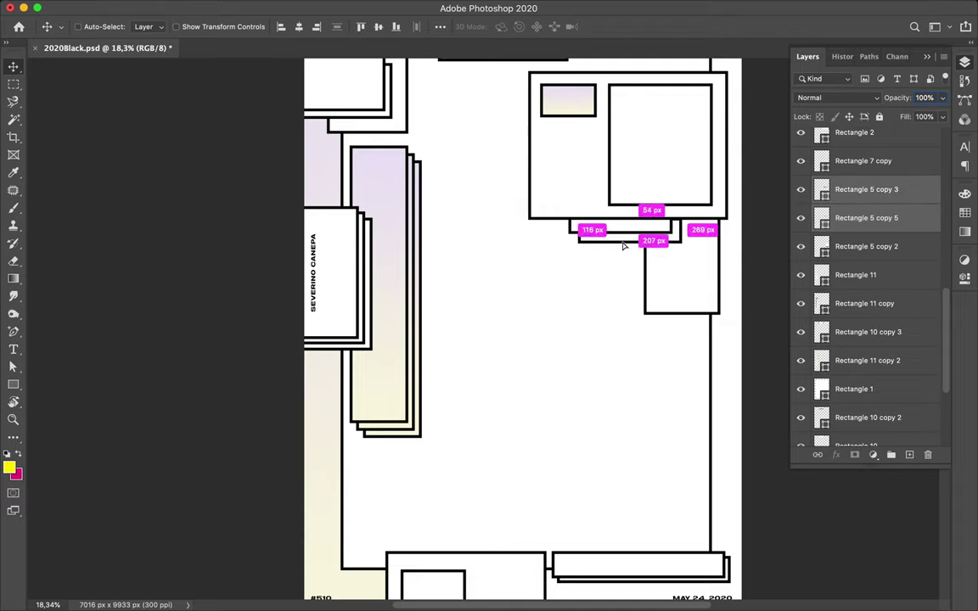
pyautogui.moveTo(868, 214); pyautogui.dragTo(868, 310)
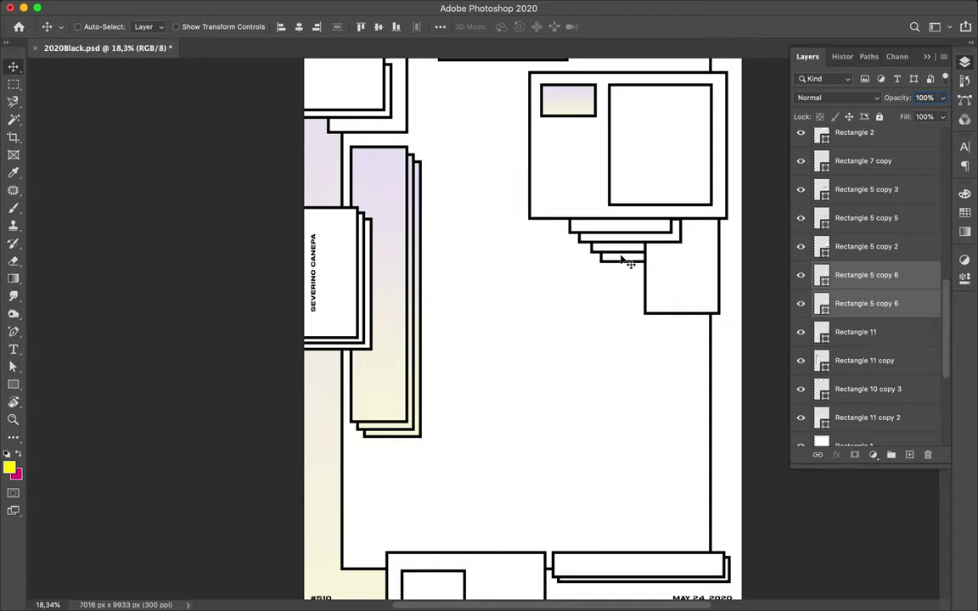
pyautogui.moveTo(629, 263); pyautogui.dragTo(650, 244)
pyautogui.moveTo(867, 283); pyautogui.dragTo(871, 373)
pyautogui.moveTo(632, 265); pyautogui.dragTo(624, 280)
# - Narrow the newest step's rectangle, then select the square inside the upper-right box
pyautogui.keyDown('super'); pyautogui.click(731, 279); pyautogui.keyUp('super')
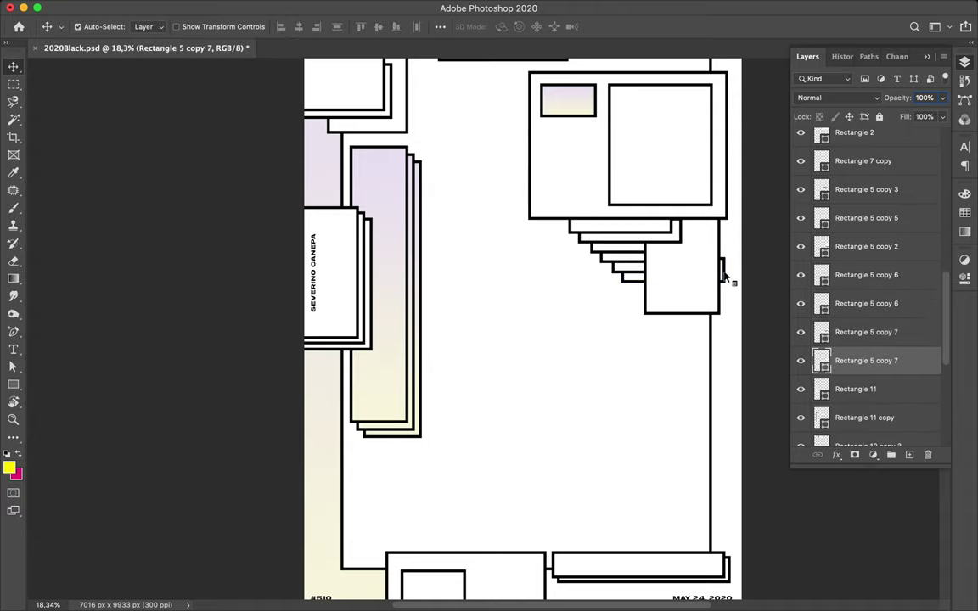
pyautogui.press('super+t')
pyautogui.moveTo(727, 285); pyautogui.dragTo(720, 282)
pyautogui.press('Return')
pyautogui.scroll(3, 586, 210)
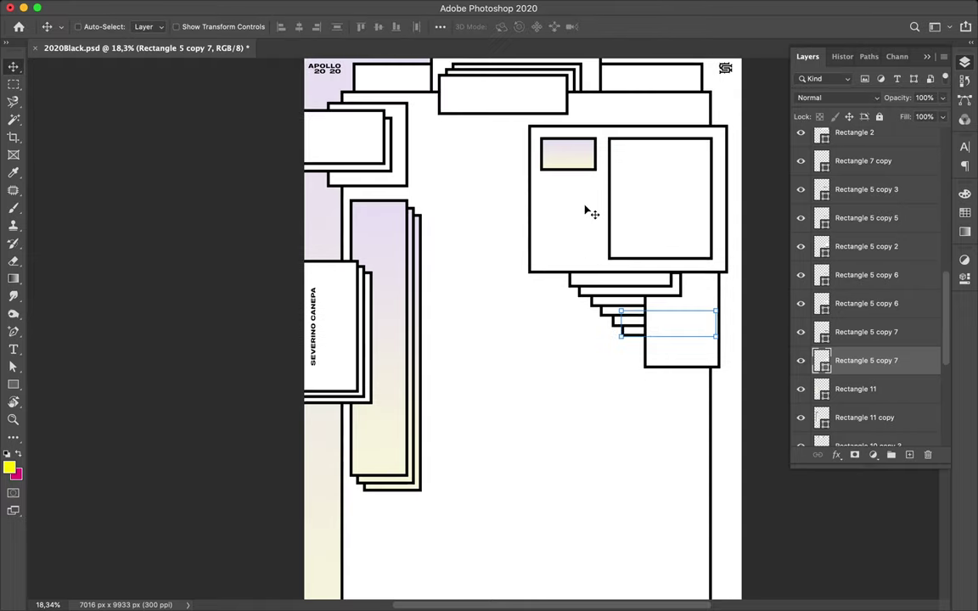
pyautogui.click(628, 199)
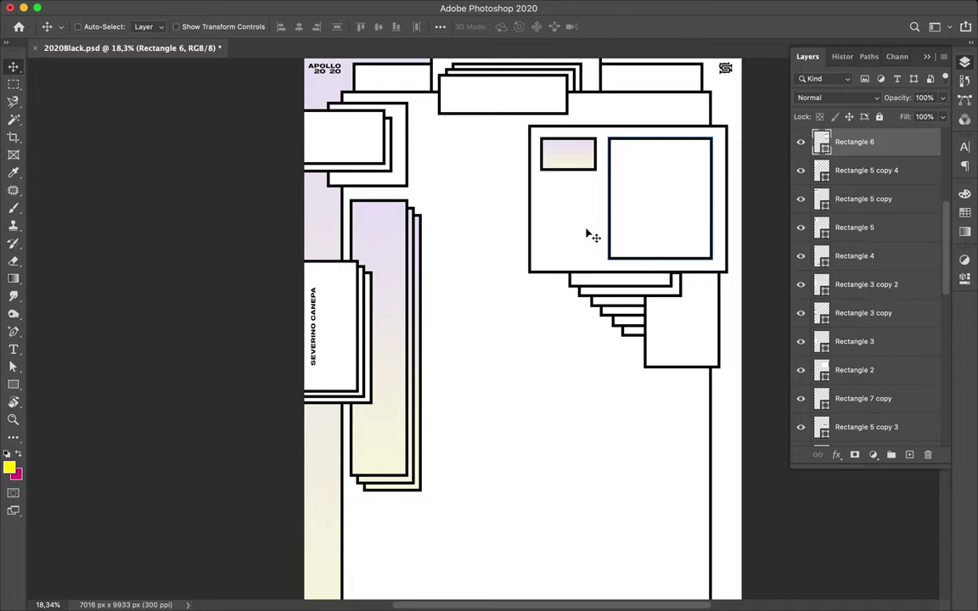
pyautogui.scroll(-3, 579, 241)
pyautogui.scroll(2, 567, 290)
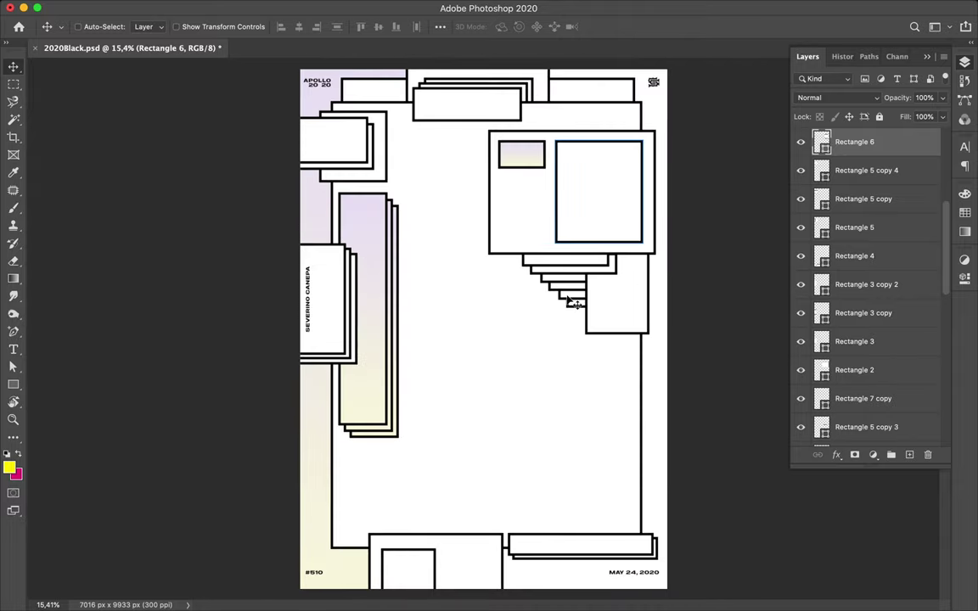
# - Draw a tall outlined rectangle over the lower left and add an offset duplicate
pyautogui.keyDown('ctrl'); pyautogui.click(548, 367); pyautogui.keyUp('ctrl')
pyautogui.press('u')
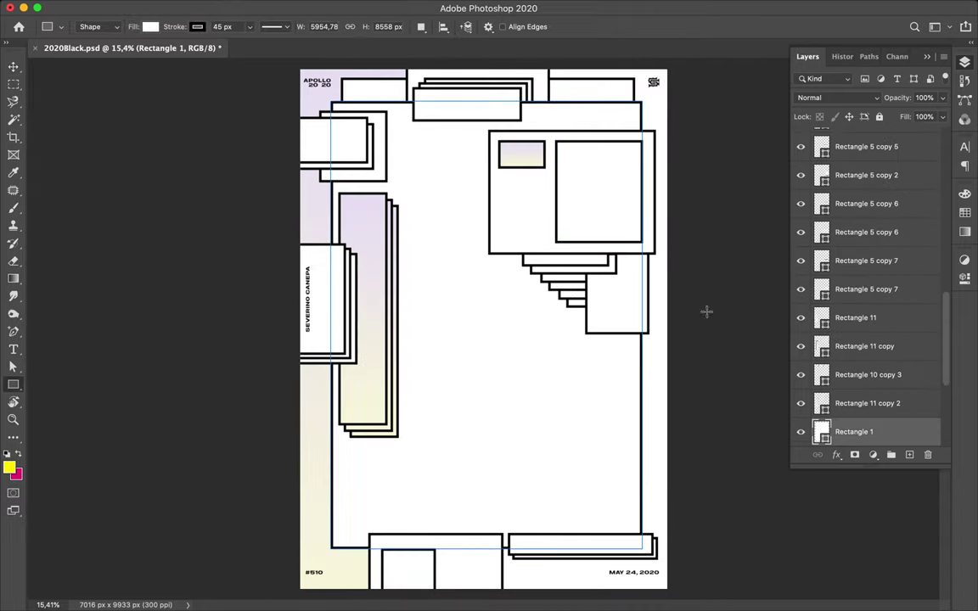
pyautogui.scroll(-3, 866, 340)
pyautogui.click(854, 374)
pyautogui.moveTo(325, 350); pyautogui.dragTo(441, 559)
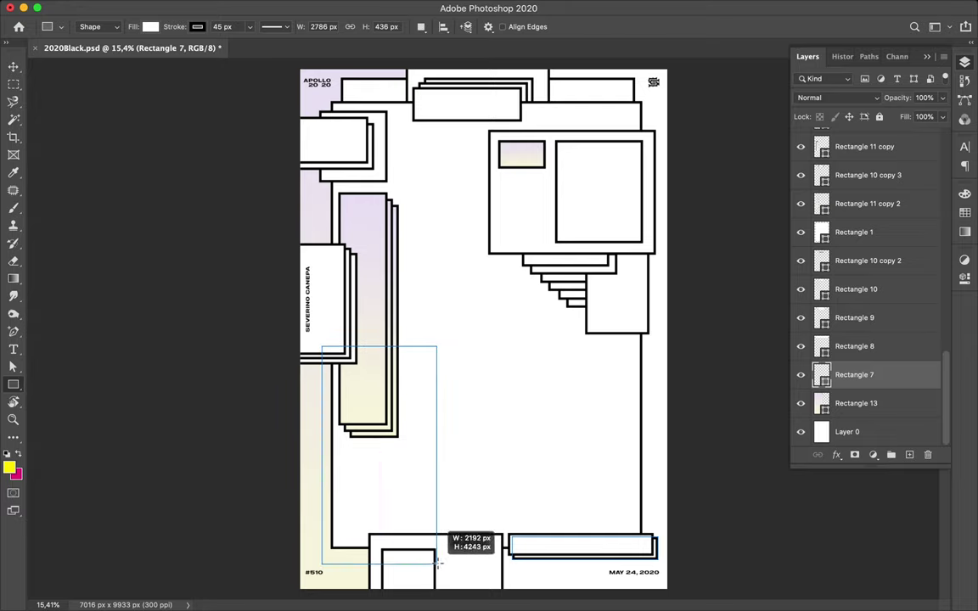
pyautogui.press('v')
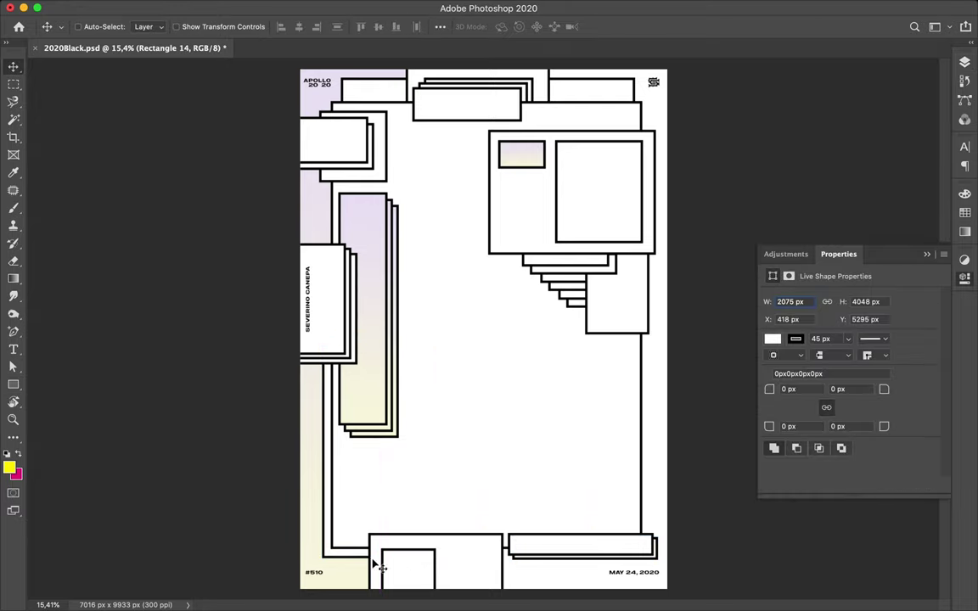
pyautogui.moveTo(358, 562); pyautogui.dragTo(354, 566)
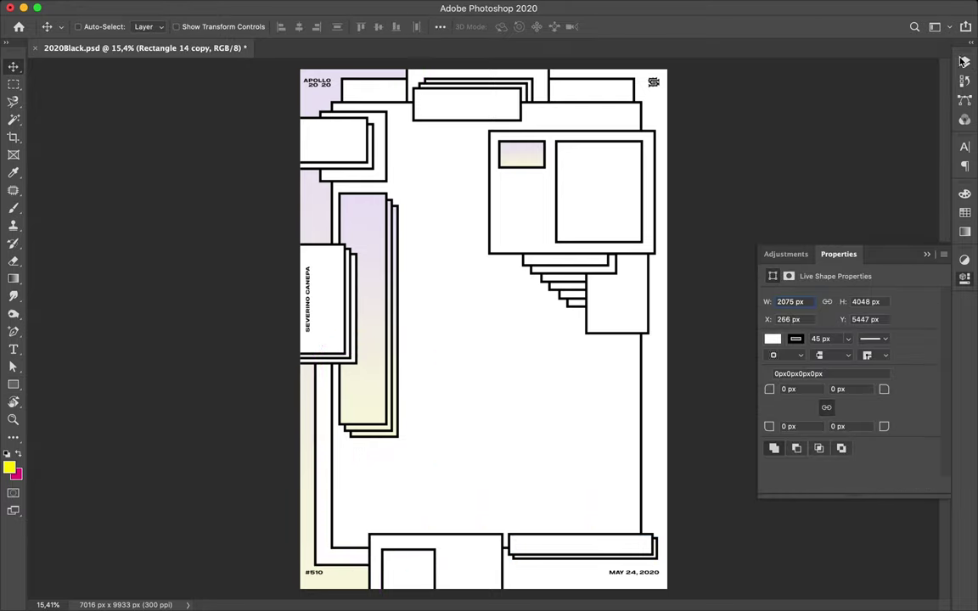
# - Add a short bar at the right edge; place Rectangle 15 copy below Rectangle 7 copy
pyautogui.click(965, 62)
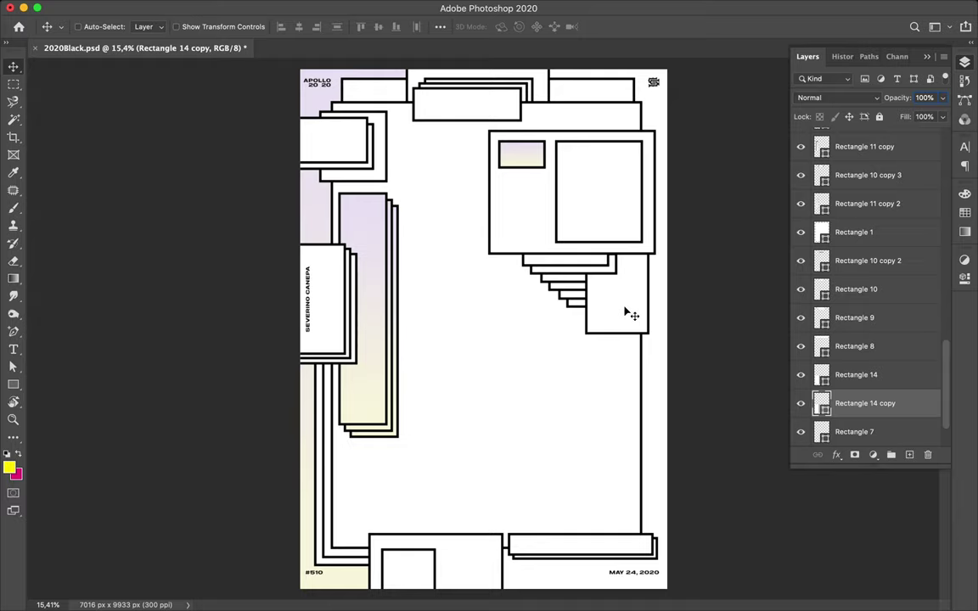
pyautogui.press('u')
pyautogui.moveTo(622, 289)
pyautogui.mouseDown()
pyautogui.moveTo(675, 306)
pyautogui.moveTo(665, 296)
pyautogui.mouseUp()
pyautogui.press('v')
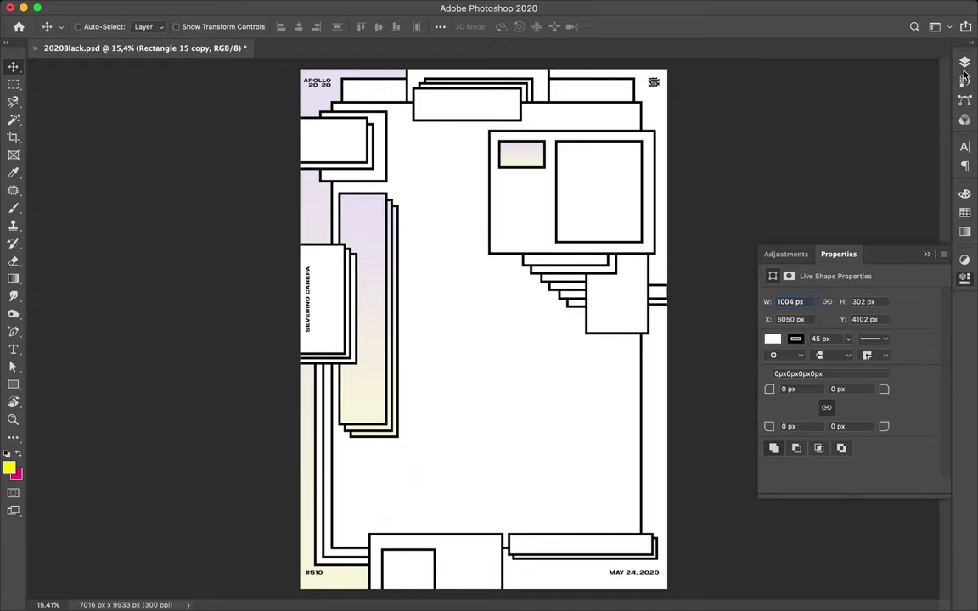
pyautogui.click(965, 61)
pyautogui.moveTo(847, 319)
pyautogui.mouseDown()
pyautogui.moveTo(846, 365)
pyautogui.moveTo(863, 186)
pyautogui.mouseUp()
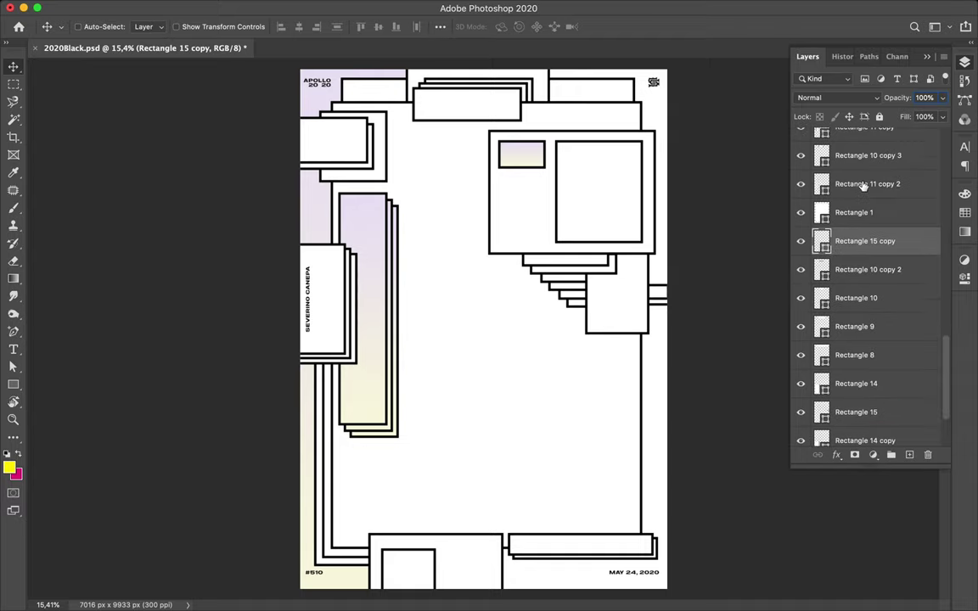
pyautogui.moveTo(863, 186)
pyautogui.mouseDown()
pyautogui.moveTo(867, 150)
pyautogui.moveTo(837, 153)
pyautogui.mouseUp()
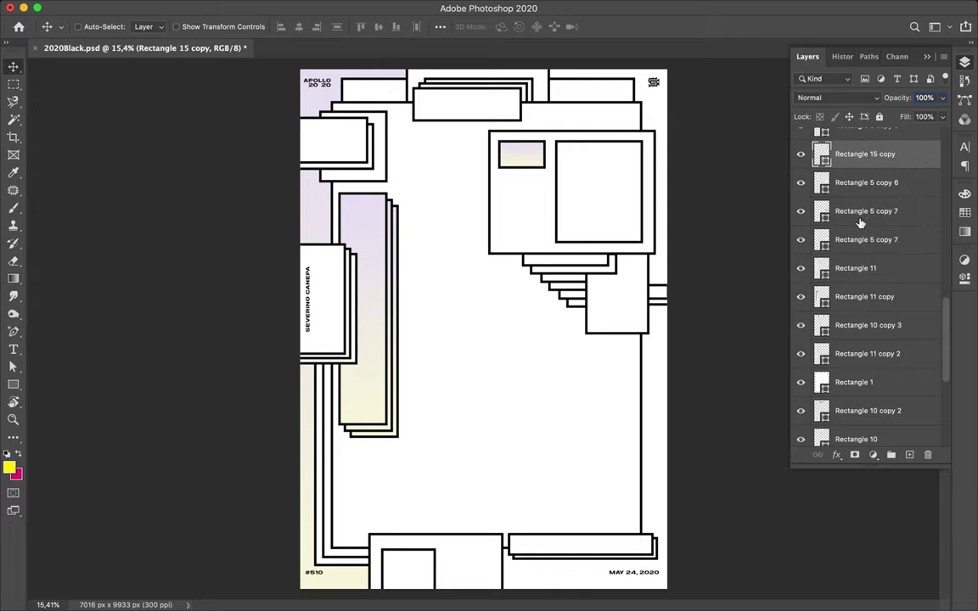
pyautogui.moveTo(860, 222); pyautogui.dragTo(860, 214)
# - Select the layer that the next new shape should sit above
pyautogui.scroll(3, 676, 289)
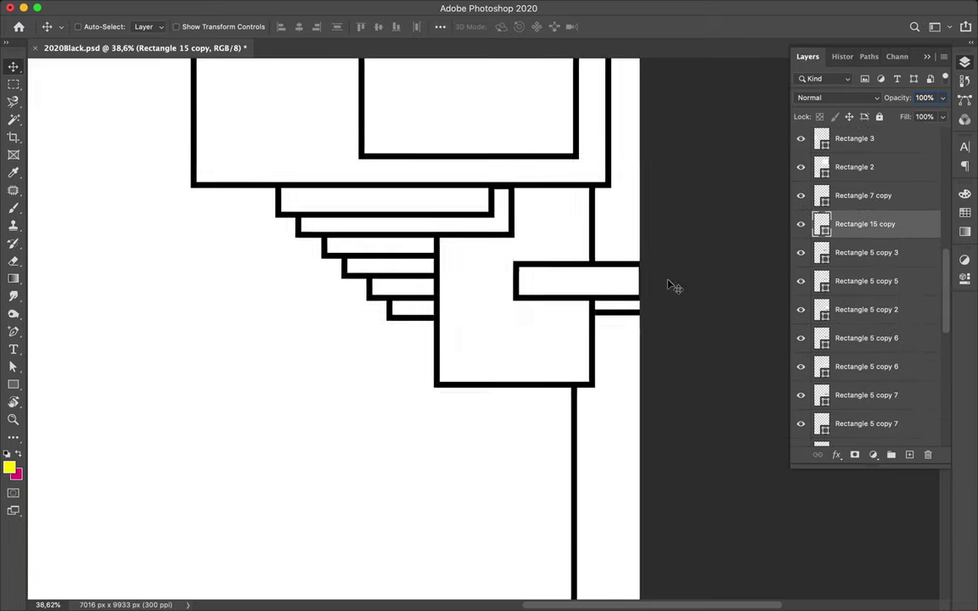
pyautogui.scroll(-3, 594, 292)
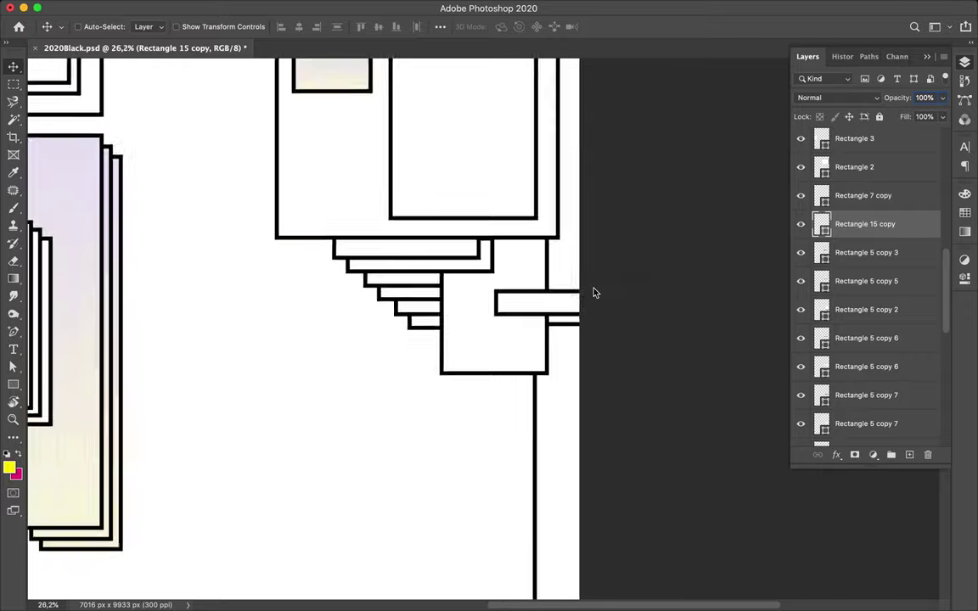
pyautogui.scroll(5, 493, 295)
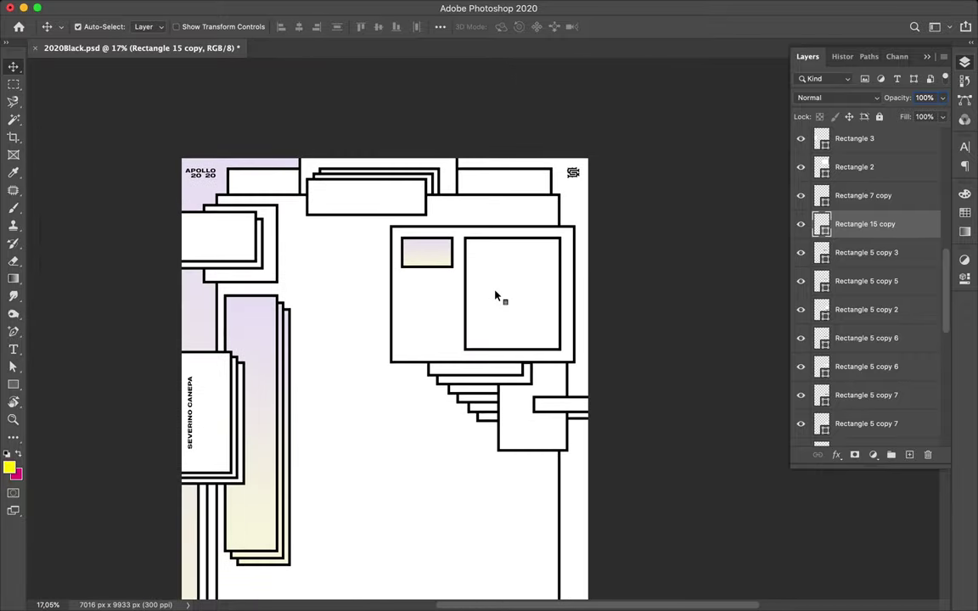
pyautogui.keyDown('super'); pyautogui.click(500, 295); pyautogui.keyUp('super')
pyautogui.scroll(-4, 505, 295)
pyautogui.hscroll(-3, 506, 296)
pyautogui.hscroll(-1, 505, 295)
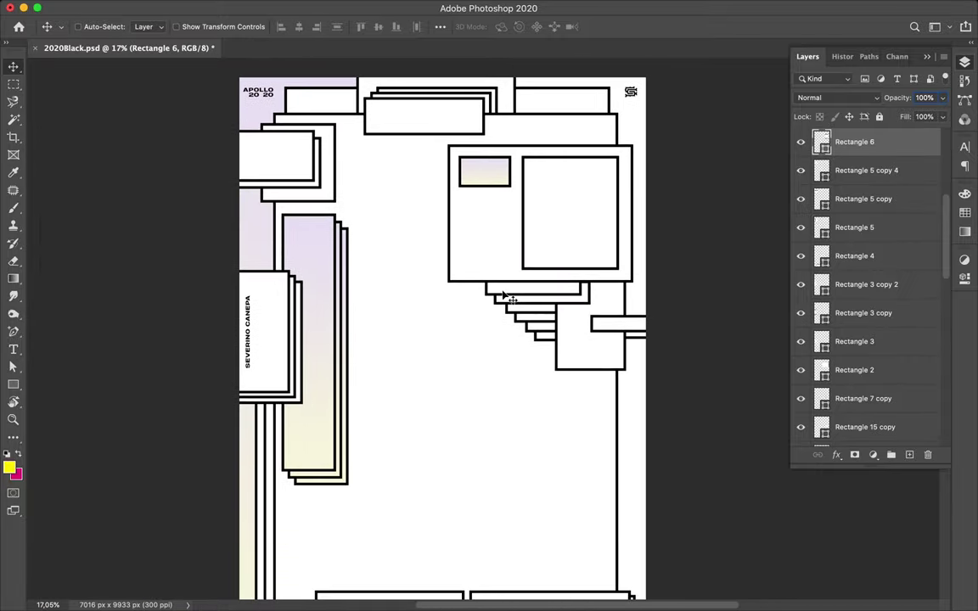
pyautogui.scroll(-1, 505, 295)
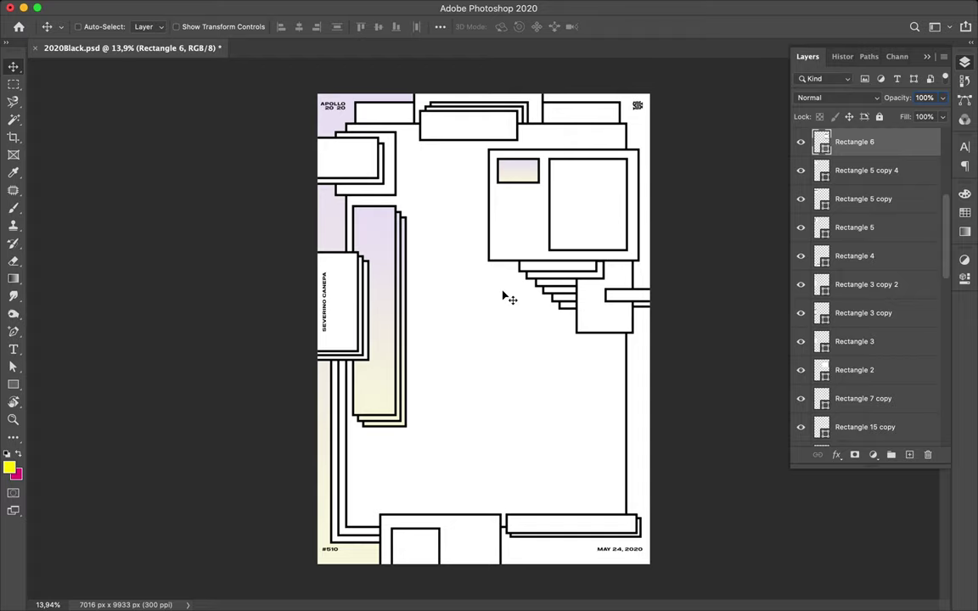
pyautogui.keyDown('super'); pyautogui.click(407, 291); pyautogui.keyUp('super')
# - Draw a small square beside the purple stack with a solid white fill
pyautogui.press('u')
pyautogui.moveTo(430, 265)
pyautogui.mouseDown()
pyautogui.moveTo(391, 320)
pyautogui.moveTo(387, 305)
pyautogui.mouseUp()
pyautogui.click(151, 26)
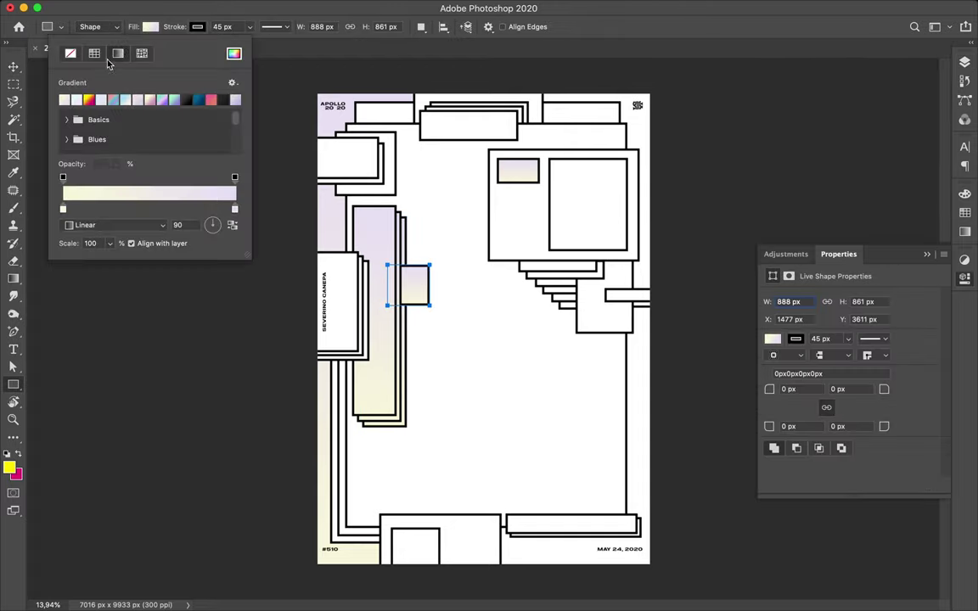
pyautogui.click(95, 53)
pyautogui.click(77, 99)
# - Duplicate the square slightly down-left and move Rectangle 16 copy just below Rectangle 11
pyautogui.press('v')
pyautogui.moveTo(425, 289)
pyautogui.mouseDown()
pyautogui.moveTo(418, 313)
pyautogui.moveTo(423, 293)
pyautogui.mouseUp()
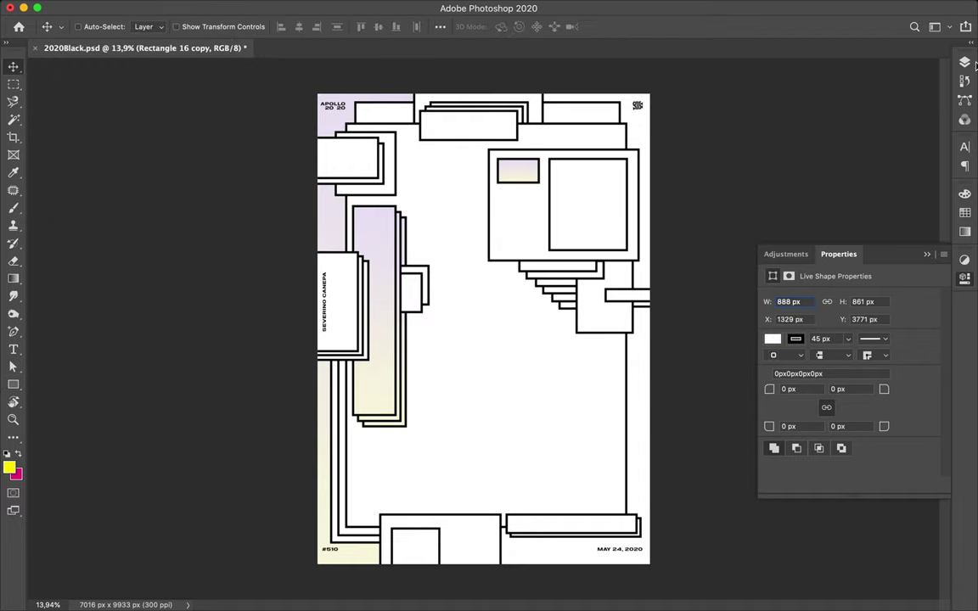
pyautogui.click(965, 63)
pyautogui.moveTo(888, 432); pyautogui.dragTo(880, 381)
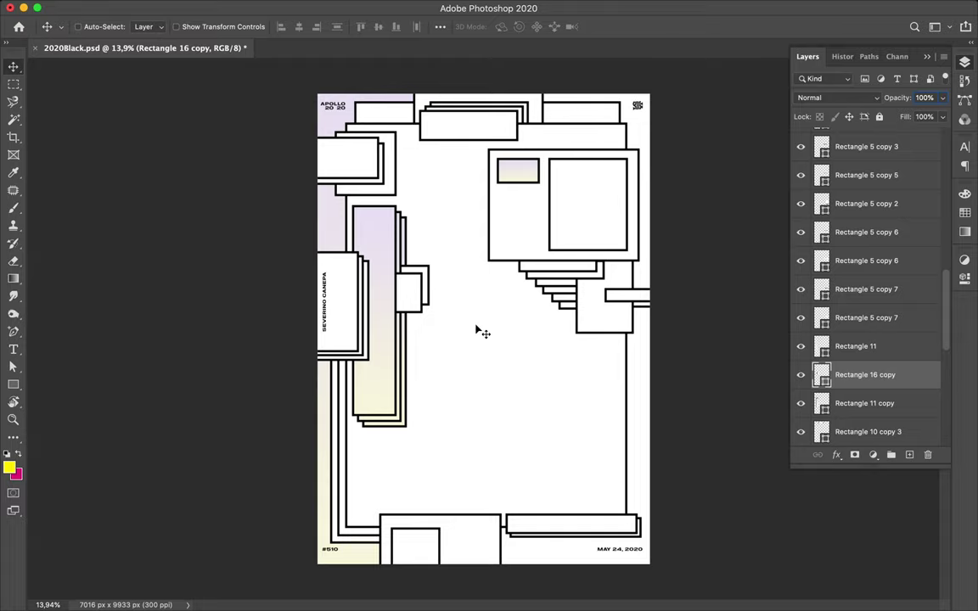
# - Draw a tall narrow rectangle and a thin bar along the left edge, then nudge a shape
pyautogui.scroll(3, 369, 279)
pyautogui.press('u')
pyautogui.moveTo(273, 268)
pyautogui.mouseDown()
pyautogui.moveTo(304, 319)
pyautogui.moveTo(304, 343)
pyautogui.mouseUp()
pyautogui.moveTo(278, 155)
pyautogui.mouseDown()
pyautogui.moveTo(321, 165)
pyautogui.moveTo(304, 164)
pyautogui.mouseUp()
pyautogui.press('v')
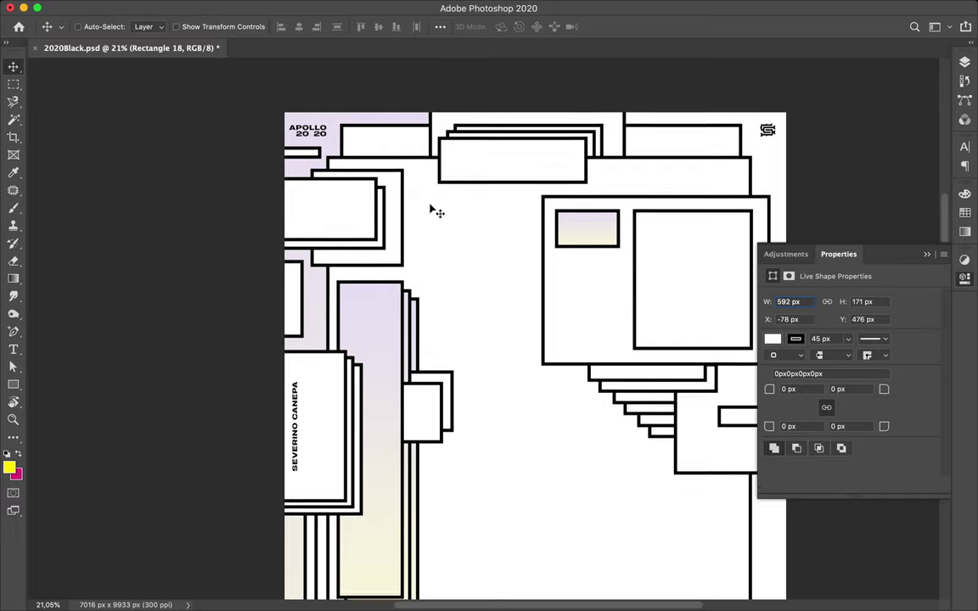
pyautogui.scroll(-3, 304, 187)
pyautogui.moveTo(302, 216); pyautogui.dragTo(303, 223)
pyautogui.scroll(3, 299, 220)
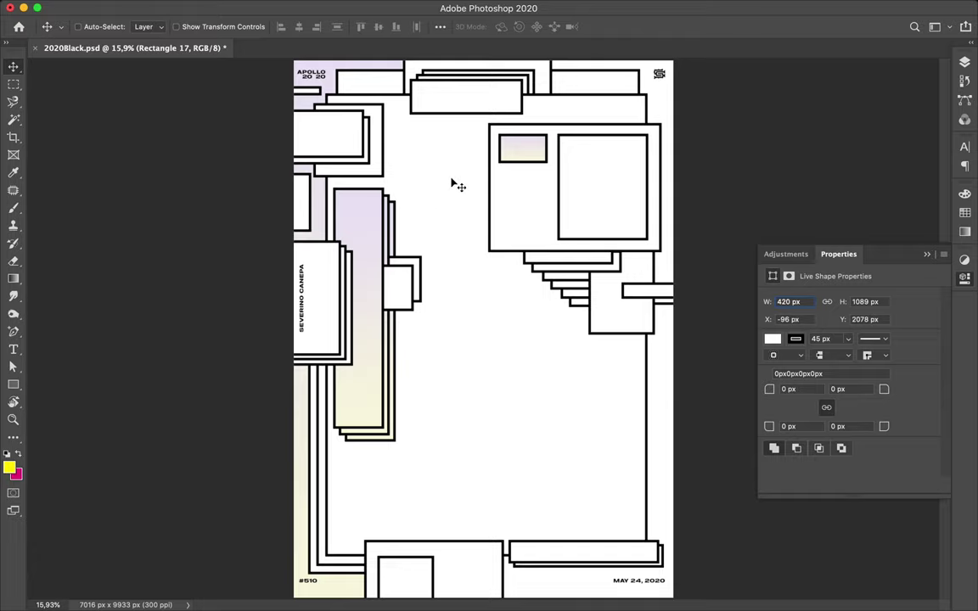
pyautogui.scroll(1, 443, 472)
pyautogui.scroll(-2, 596, 175)
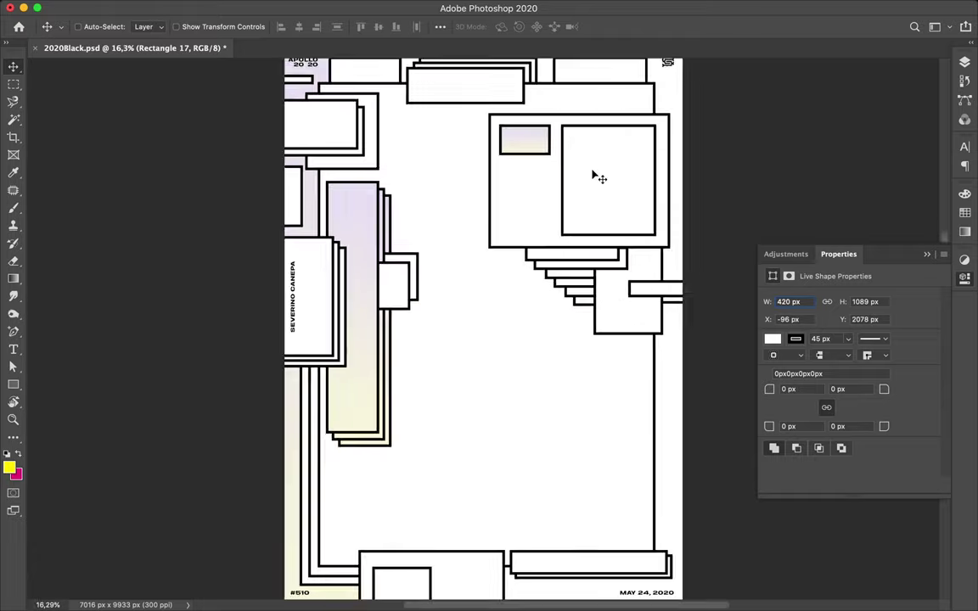
pyautogui.scroll(-2, 585, 234)
# - Alt-drag Rectangle 6 copies up-right into a stepped stack, then copy the small gradient rectangle there
pyautogui.click(586, 240)
pyautogui.moveTo(586, 240)
pyautogui.mouseDown()
pyautogui.moveTo(581, 249)
pyautogui.moveTo(604, 225)
pyautogui.mouseUp()
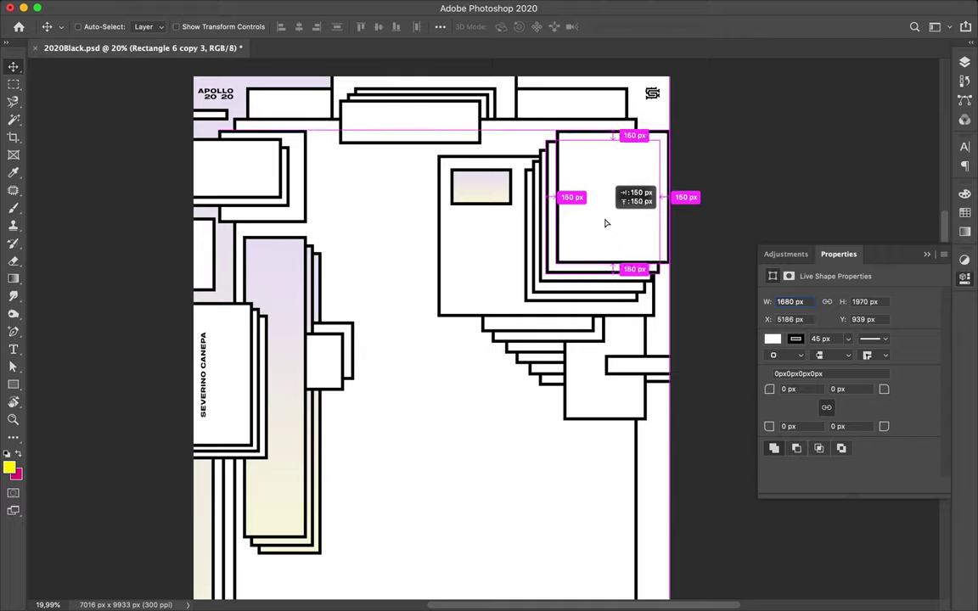
pyautogui.moveTo(604, 225); pyautogui.dragTo(600, 217)
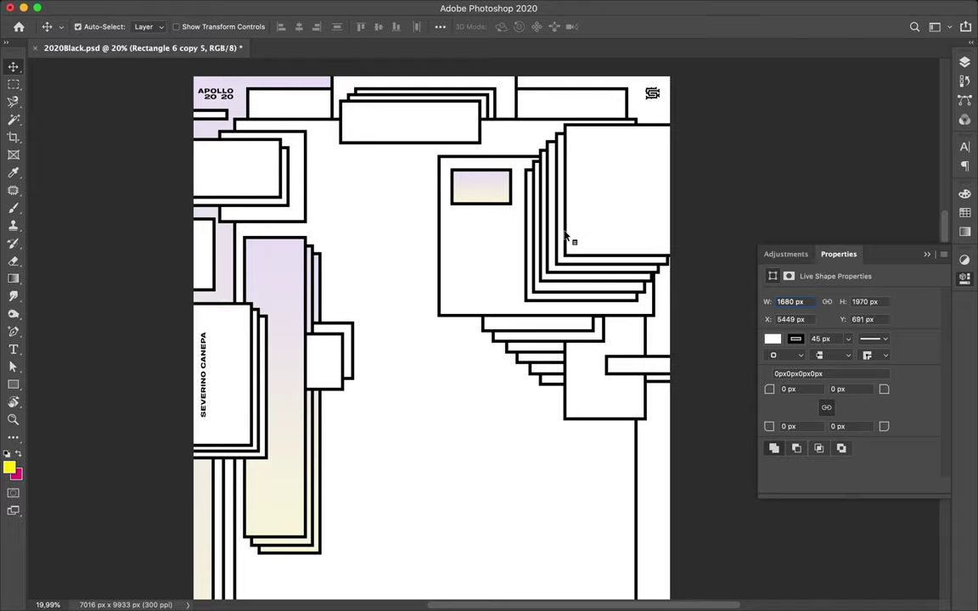
pyautogui.keyDown('shift'); pyautogui.click(567, 266); pyautogui.keyUp('shift')
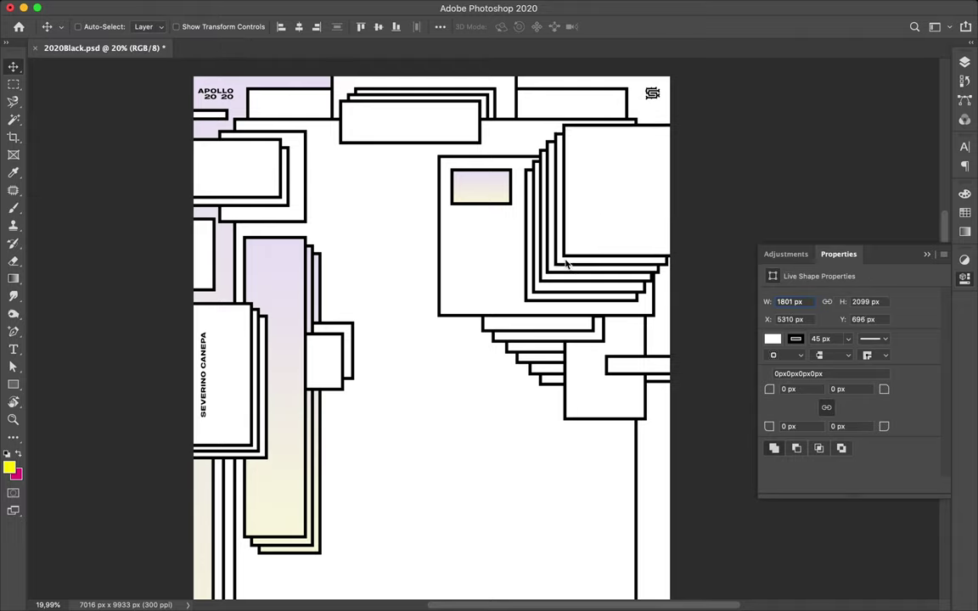
pyautogui.keyDown('alt'); pyautogui.moveTo(484, 191); pyautogui.dragTo(640, 170); pyautogui.keyUp('alt')
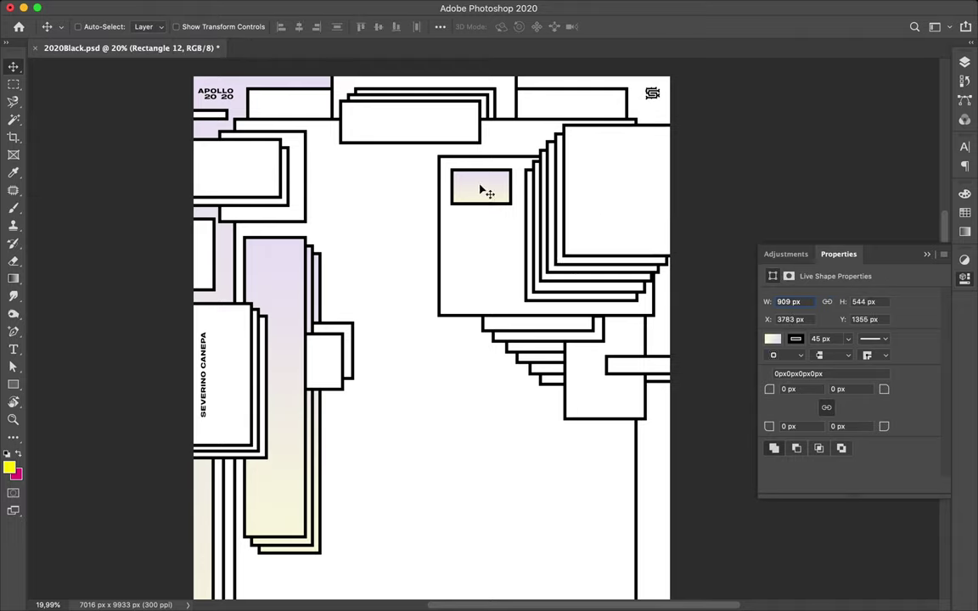
# - Widen the Rectangle 12 copy to 1552.54 px and add an offset duplicate down-right
pyautogui.hotkey('ctrl', 't')
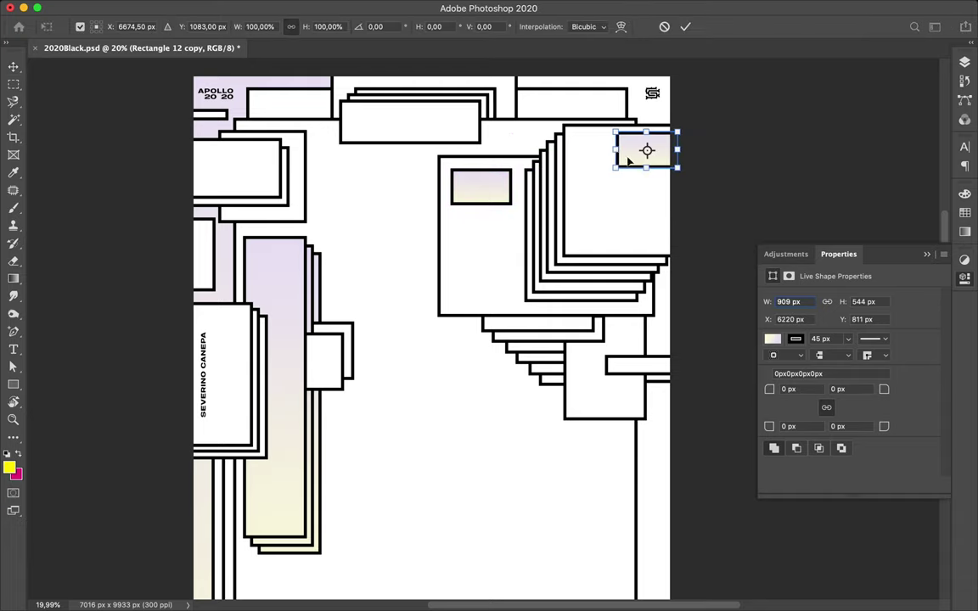
pyautogui.moveTo(617, 149)
pyautogui.mouseDown()
pyautogui.moveTo(573, 150)
pyautogui.moveTo(628, 174)
pyautogui.mouseUp()
pyautogui.press('Return')
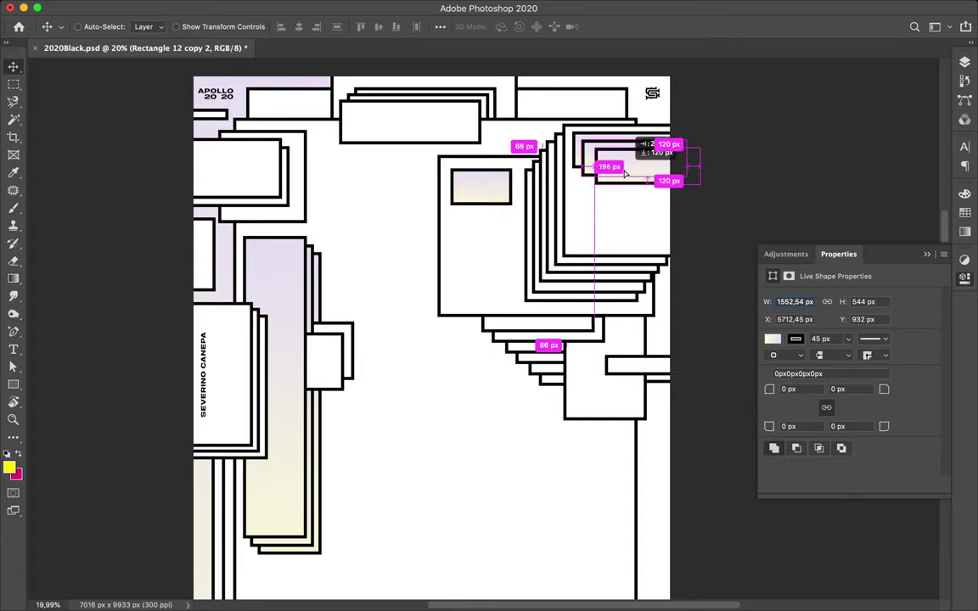
pyautogui.keyDown('alt'); pyautogui.moveTo(628, 174); pyautogui.dragTo(623, 174); pyautogui.keyUp('alt')
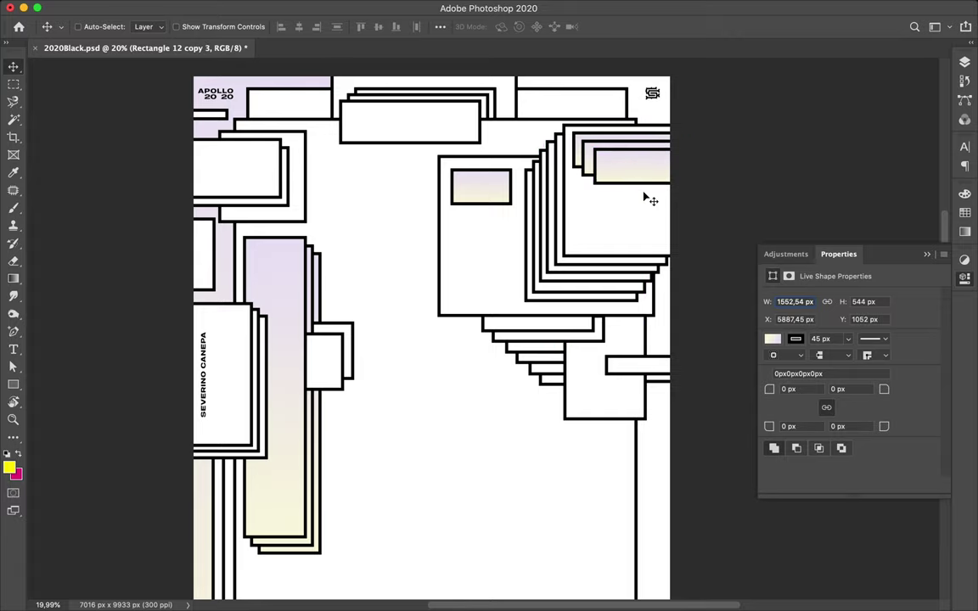
pyautogui.scroll(-5, 595, 353)
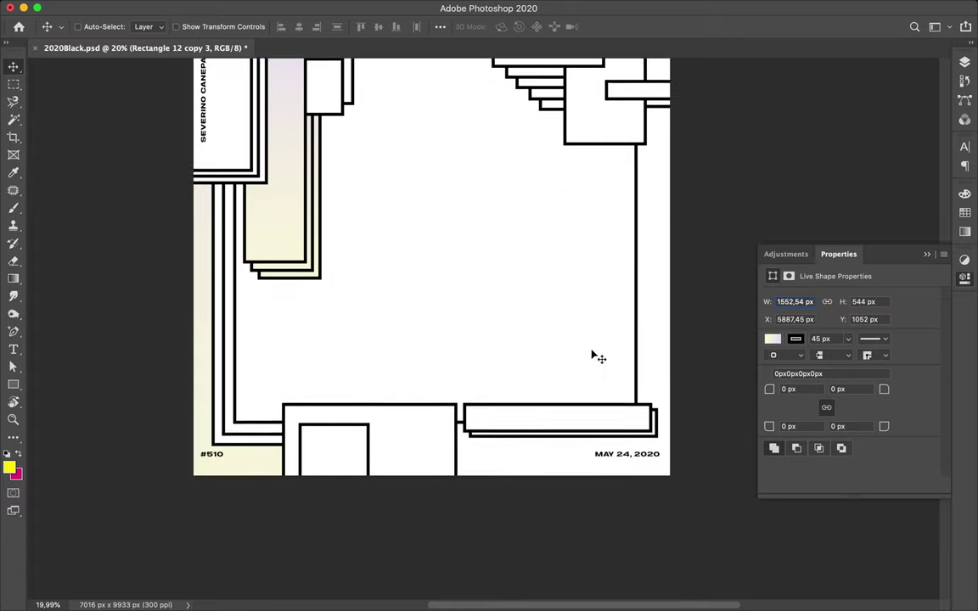
# - Duplicate the small bottom rectangle, nudge the copy up-left, and offset another copy
pyautogui.keyDown('alt'); pyautogui.moveTo(328, 526); pyautogui.dragTo(342, 529); pyautogui.keyUp('alt')
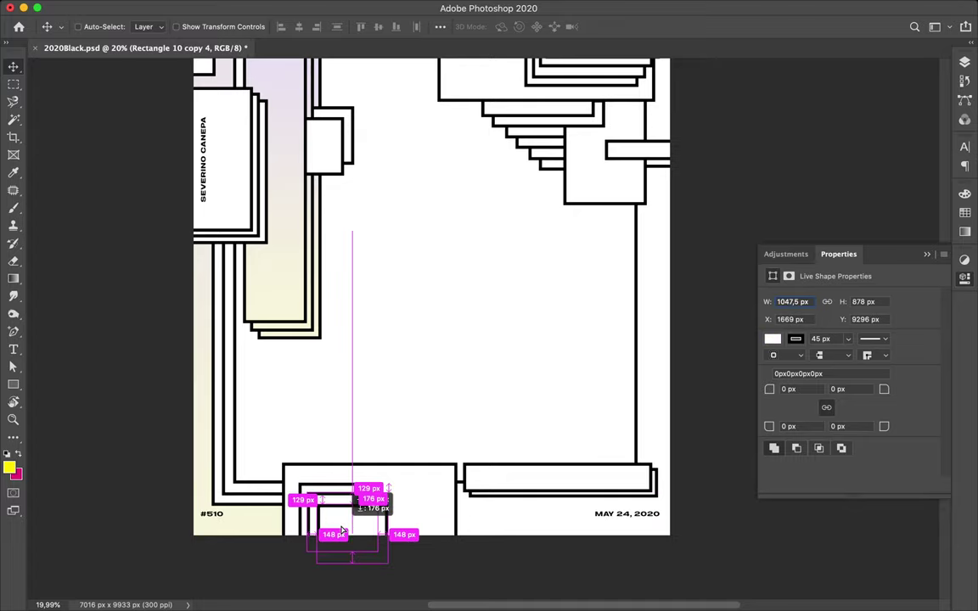
pyautogui.hotkey('shift', 'Left')
pyautogui.hotkey('shift', 'Left')
pyautogui.hotkey('shift', 'Up')
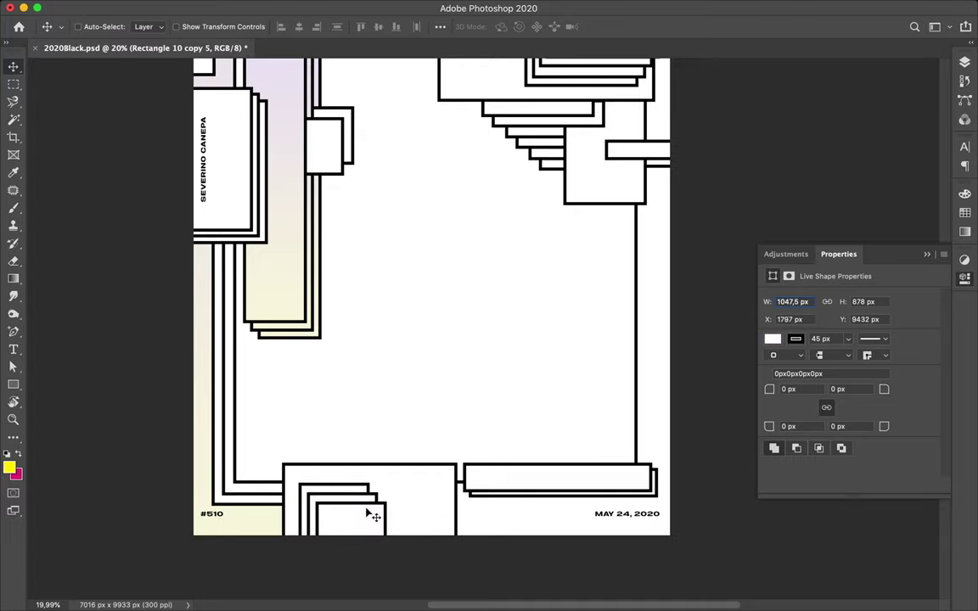
pyautogui.scroll(2, 421, 440)
pyautogui.moveTo(408, 518); pyautogui.dragTo(402, 513)
# - Move Rectangle 4 copy beneath Rectangle 4 and shift Rectangle 4 copy 2 slightly up-left
pyautogui.click(964, 62)
pyautogui.moveTo(867, 231); pyautogui.dragTo(887, 273)
pyautogui.moveTo(327, 490); pyautogui.dragTo(323, 484)
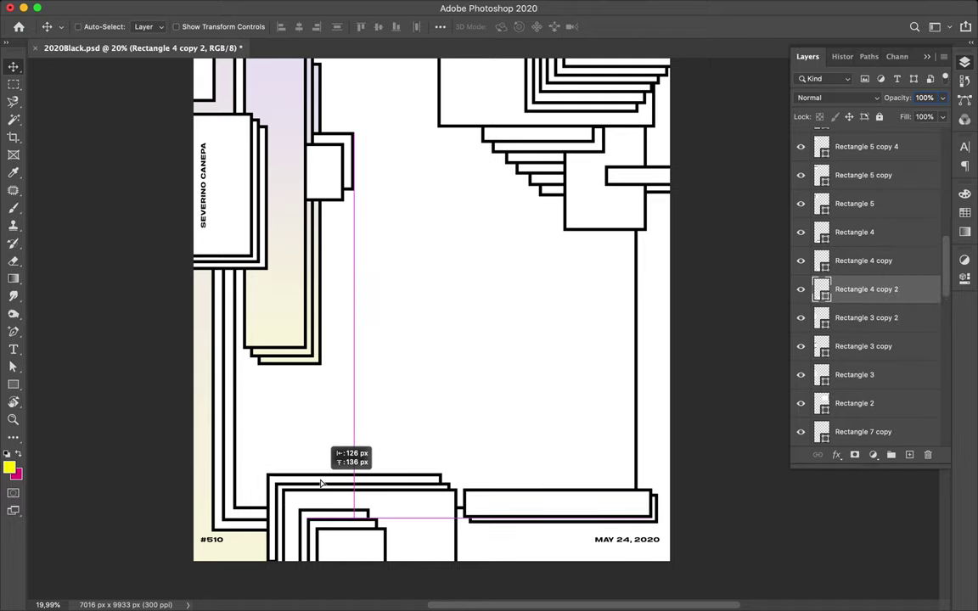
pyautogui.click(326, 490)
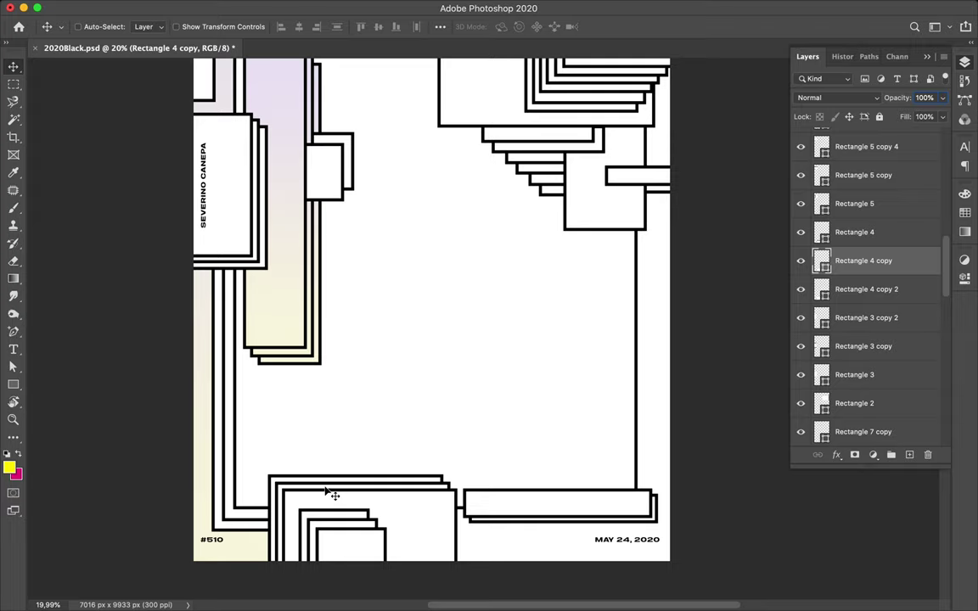
# - Send Rectangle 4 copy 2 down four levels, drag it near Rectangle 7, then raise it below Rectangle 15
pyautogui.click(874, 288)
pyautogui.press('super+bracketleft')
pyautogui.press('super+bracketleft')
pyautogui.press('super+bracketleft')
pyautogui.press('super+bracketleft')
pyautogui.press('super+bracketleft')
pyautogui.press('super+bracketleft')
pyautogui.press('super+bracketleft')
pyautogui.press('super+bracketleft')
pyautogui.press('super+bracketleft')
pyautogui.press('super+bracketleft')
pyautogui.scroll(-3, 862, 280)
pyautogui.press('super+bracketleft')
pyautogui.press('super+bracketleft')
pyautogui.press('super+bracketleft')
pyautogui.scroll(-4, 868, 344)
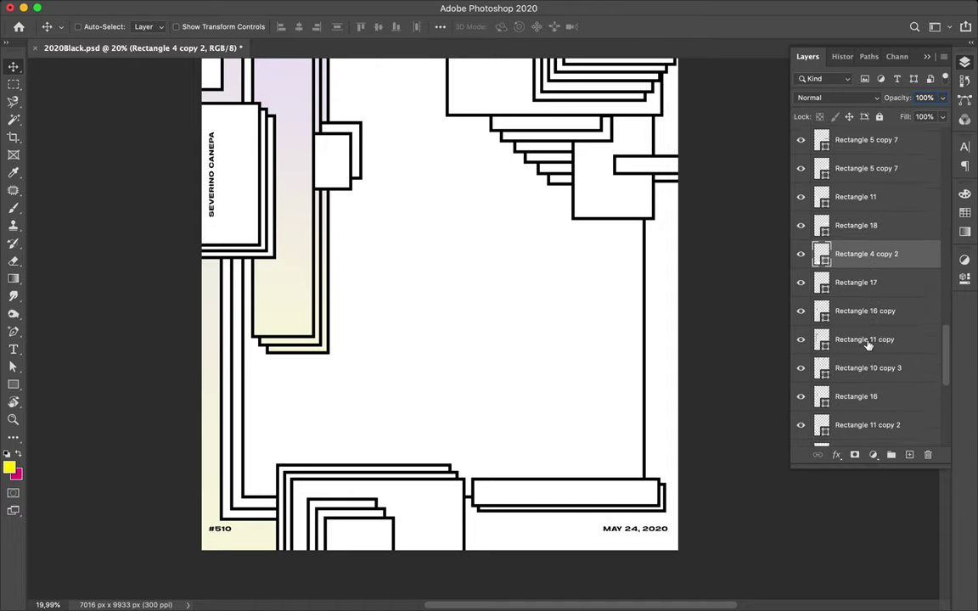
pyautogui.press('super+bracketleft')
pyautogui.press('super+bracketleft')
pyautogui.press('super+bracketleft')
pyautogui.scroll(-3, 869, 328)
pyautogui.press('super+bracketleft')
pyautogui.press('super+bracketleft')
pyautogui.press('super+bracketleft')
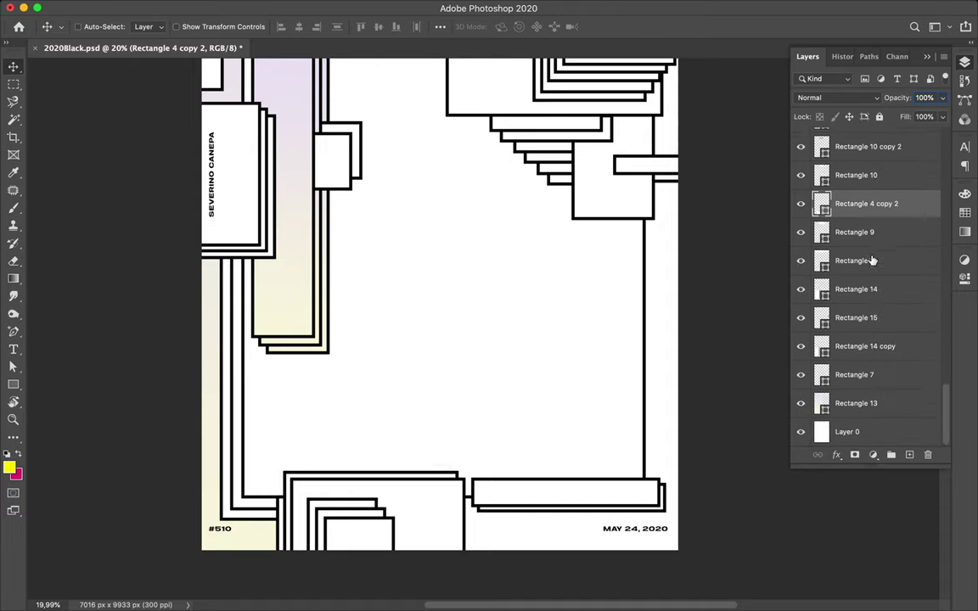
pyautogui.moveTo(872, 261); pyautogui.dragTo(864, 381)
pyautogui.press('super+bracketright')
pyautogui.press('super+bracketright')
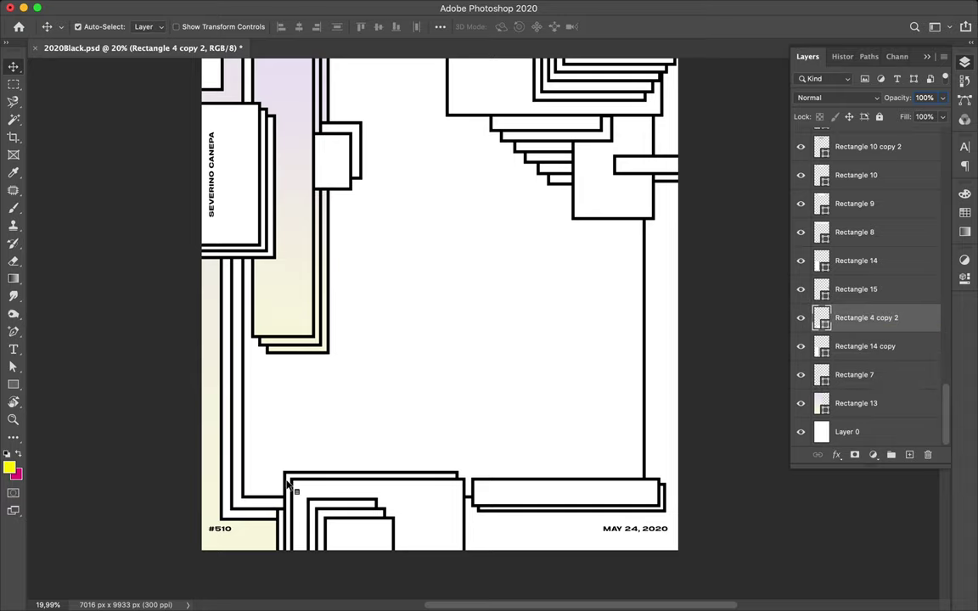
pyautogui.scroll(3, 424, 419)
pyautogui.scroll(1, 425, 419)
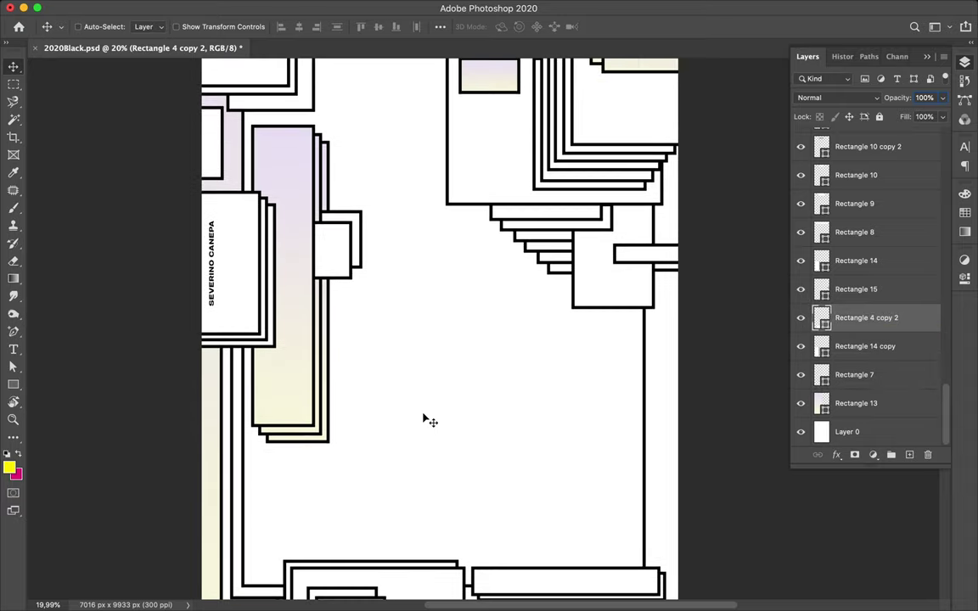
pyautogui.scroll(-3, 424, 419)
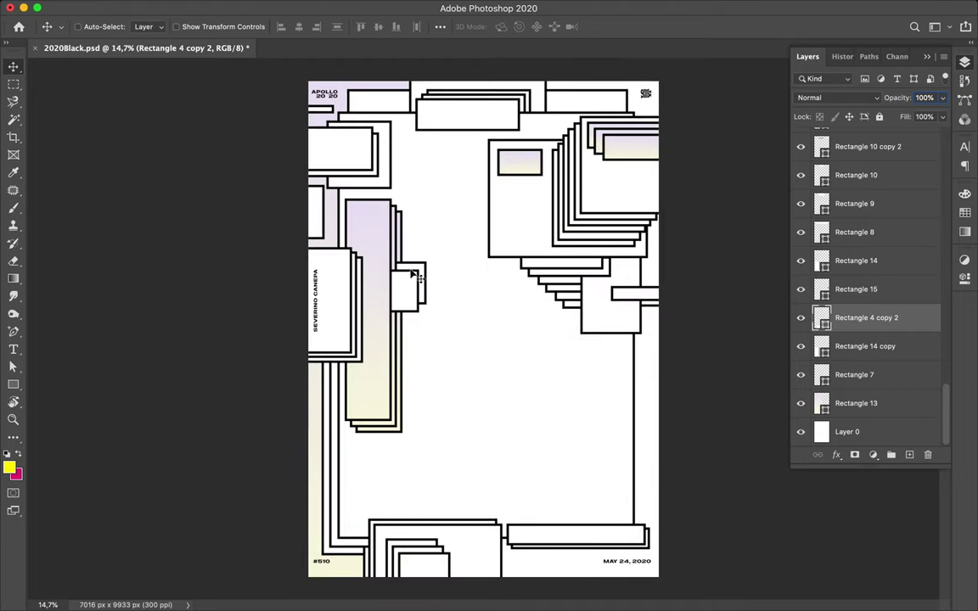
pyautogui.scroll(2, 431, 227)
pyautogui.scroll(3, 431, 228)
# - Offset-copy Rectangle 8 and a stack rectangle, reshaping the latter into a tall strip about 39% wide
pyautogui.moveTo(365, 182); pyautogui.dragTo(383, 205)
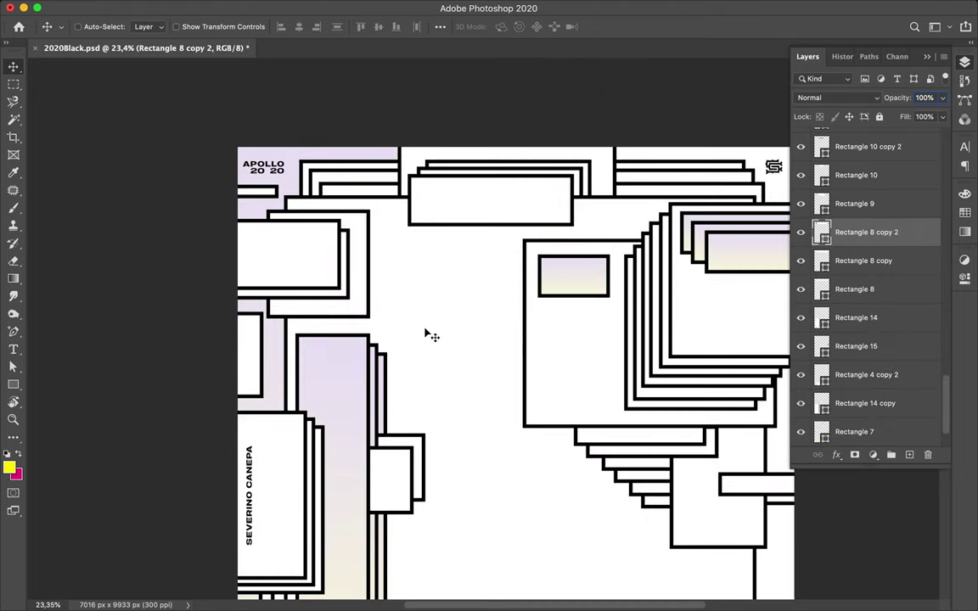
pyautogui.scroll(-2, 406, 261)
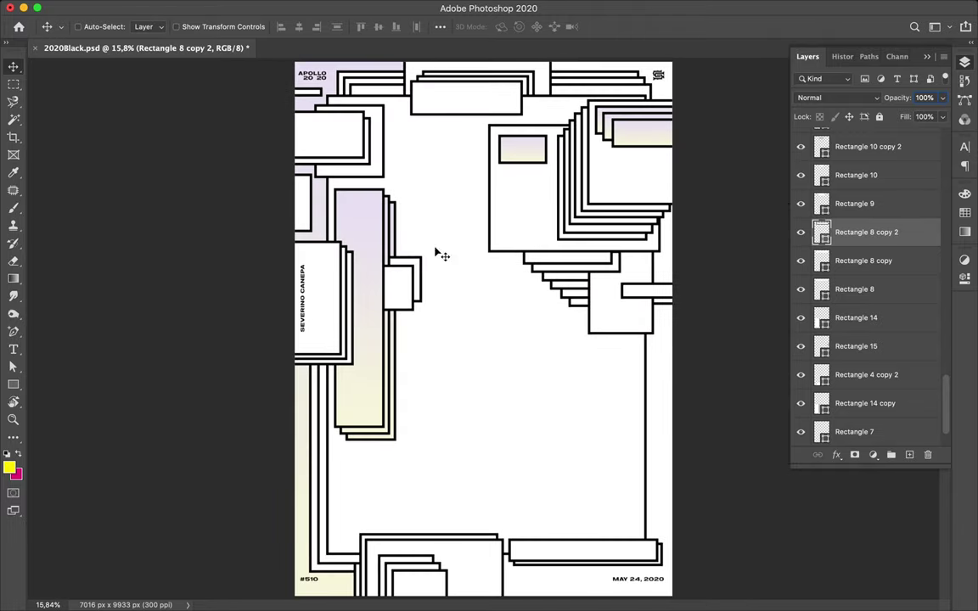
pyautogui.moveTo(498, 236); pyautogui.dragTo(502, 233)
pyautogui.hotkey('ctrl', 't')
pyautogui.moveTo(567, 228)
pyautogui.mouseDown()
pyautogui.moveTo(508, 231)
pyautogui.moveTo(491, 136)
pyautogui.moveTo(488, 161)
pyautogui.mouseUp()
pyautogui.press('Return')
# - Save the poster with Cmd+S
pyautogui.scroll(-1, 578, 205)
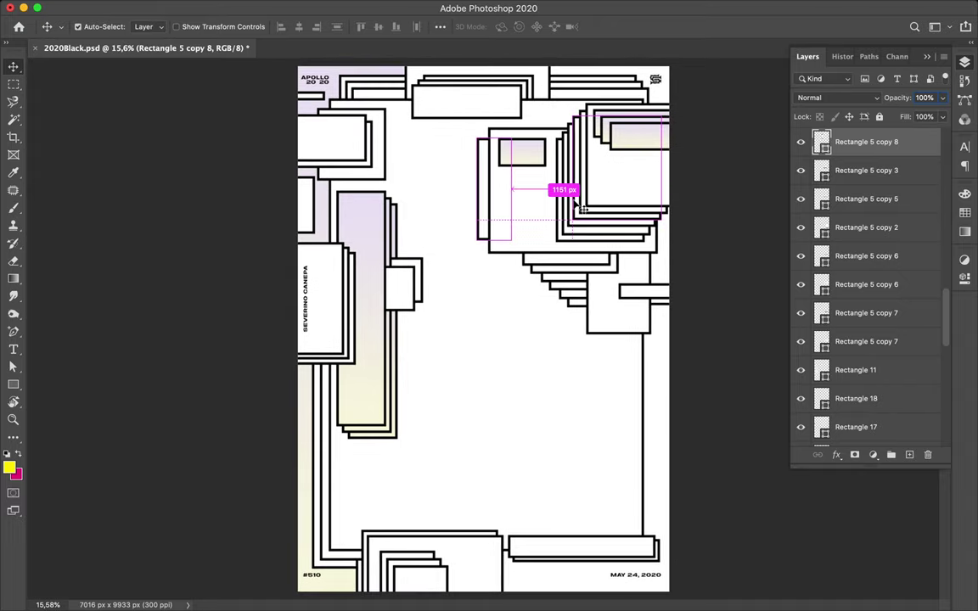
pyautogui.press('super+s')
pyautogui.scroll(1, 578, 205)
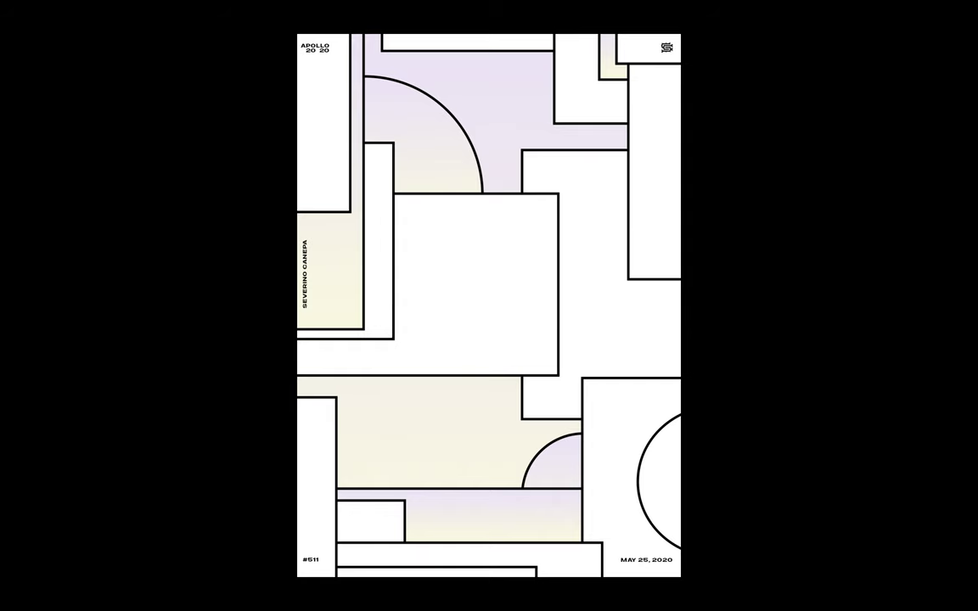